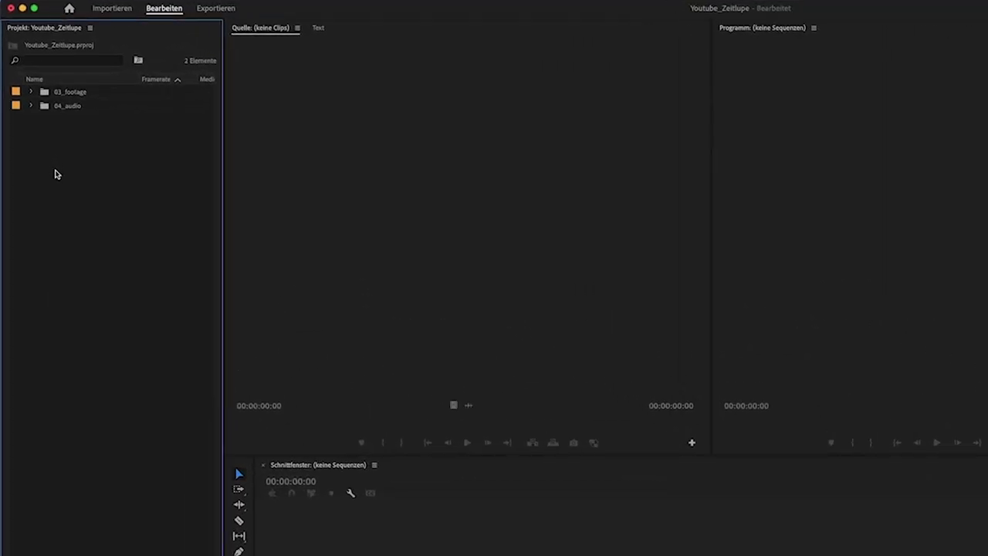
Expand the 03_footage and 04_audio folders and load 006_C.mov into the Source monitor
{"action": "left_click", "coordinate": [31, 92]}
{"action": "left_click", "coordinate": [32, 134]}
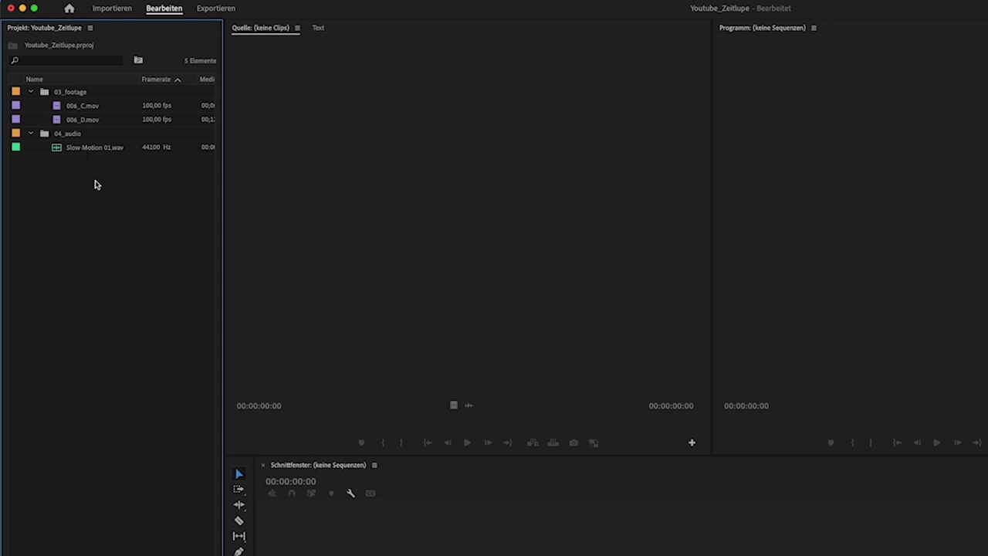
{"action": "double_click", "coordinate": [55, 106]}
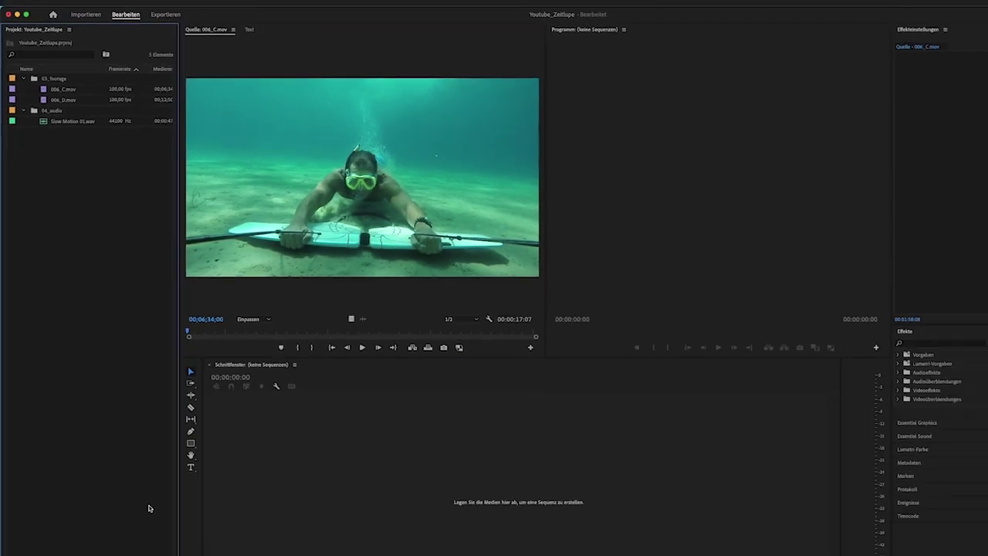
Create a sequence from the HD 1080p 25 fps preset and name it 'Slow Motion'
{"action": "left_click", "coordinate": [145, 545]}
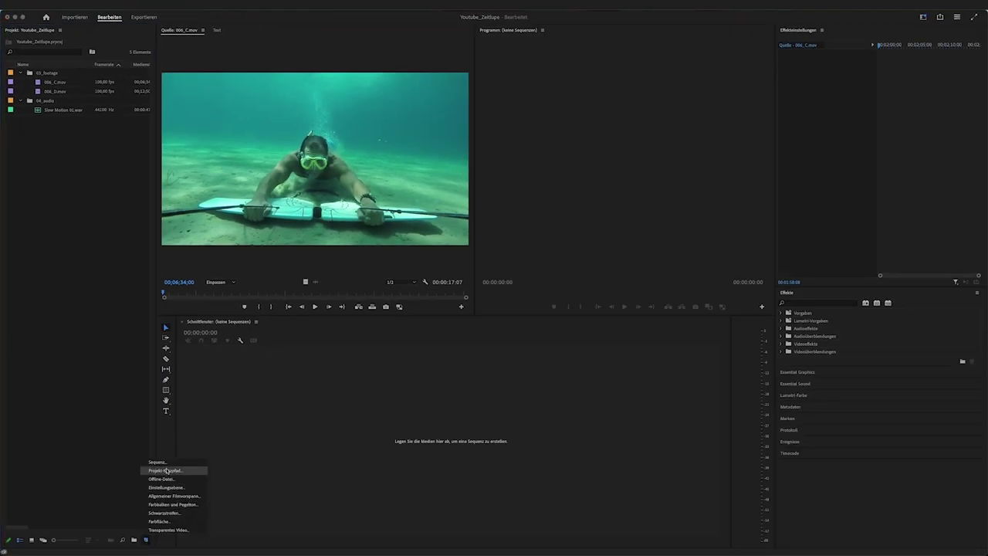
{"action": "left_click", "coordinate": [166, 466]}
{"action": "left_click", "coordinate": [298, 101]}
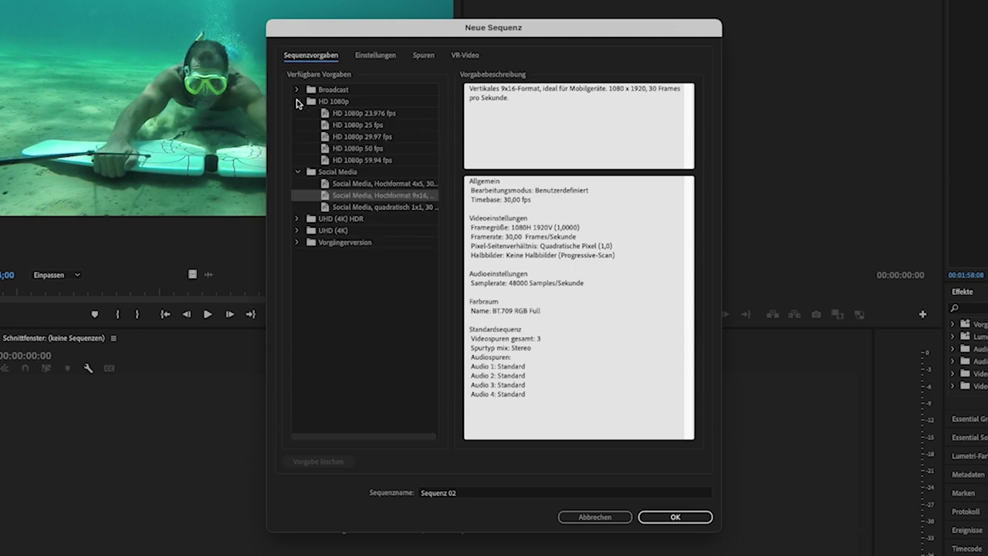
{"action": "left_click", "coordinate": [356, 125]}
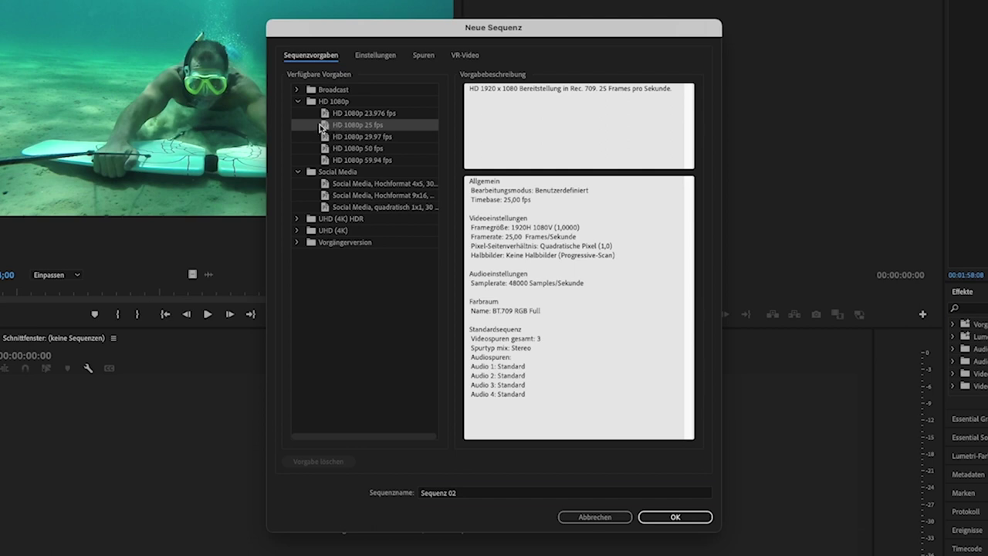
{"action": "key", "text": "Tab"}
{"action": "type", "text": "Slow Motic"}
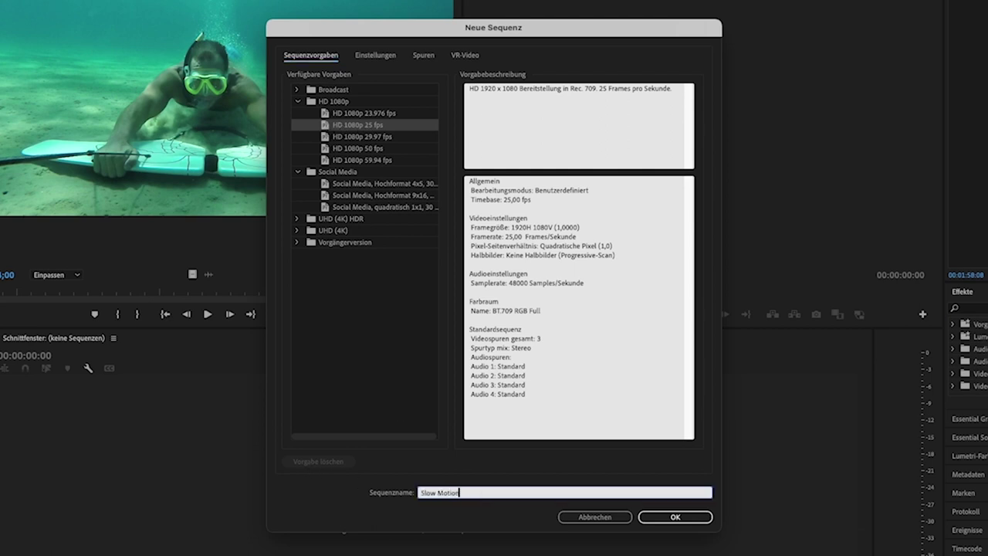
{"action": "key", "text": "Return"}
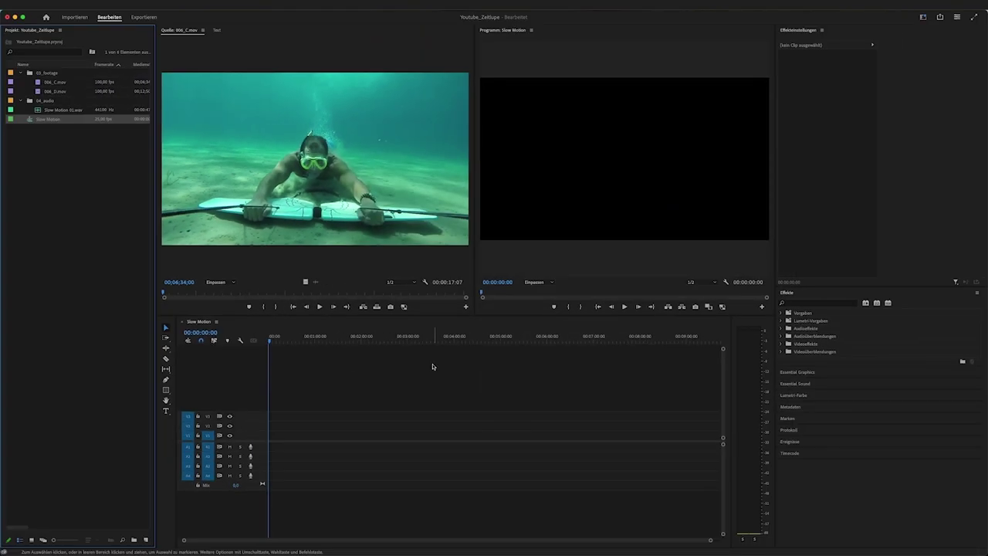
Drop 006_C.mov onto V1 of the Slow Motion timeline and play it at original speed
{"action": "mouse_move", "coordinate": [54, 82]}
{"action": "left_mouse_down"}
{"action": "mouse_move", "coordinate": [284, 402]}
{"action": "mouse_move", "coordinate": [275, 436]}
{"action": "left_mouse_up"}
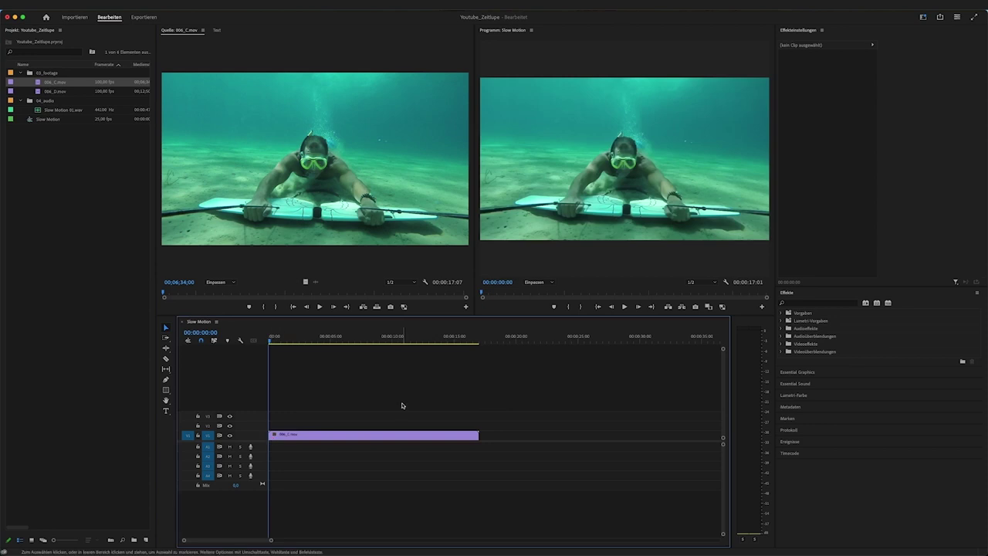
{"action": "key", "text": "equal"}
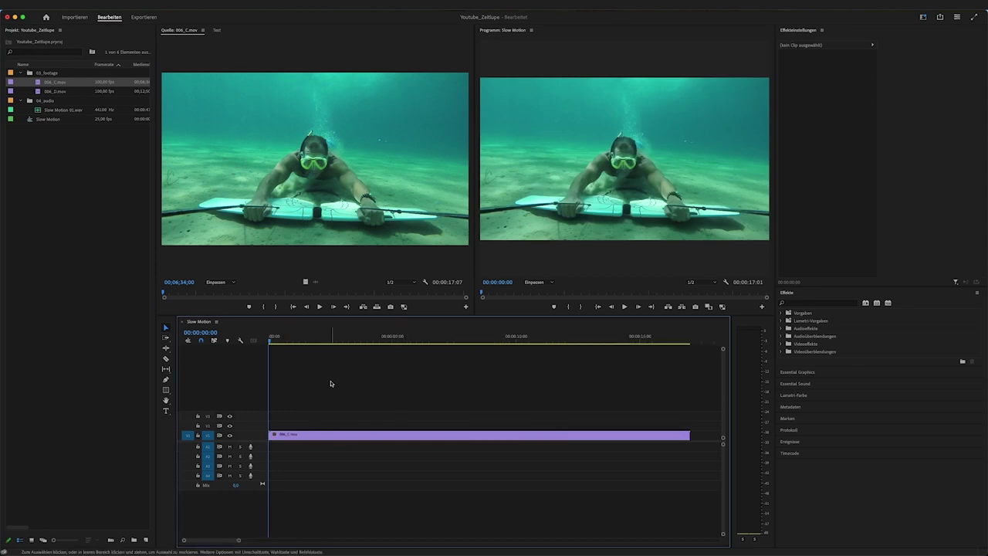
{"action": "key", "text": "space"}
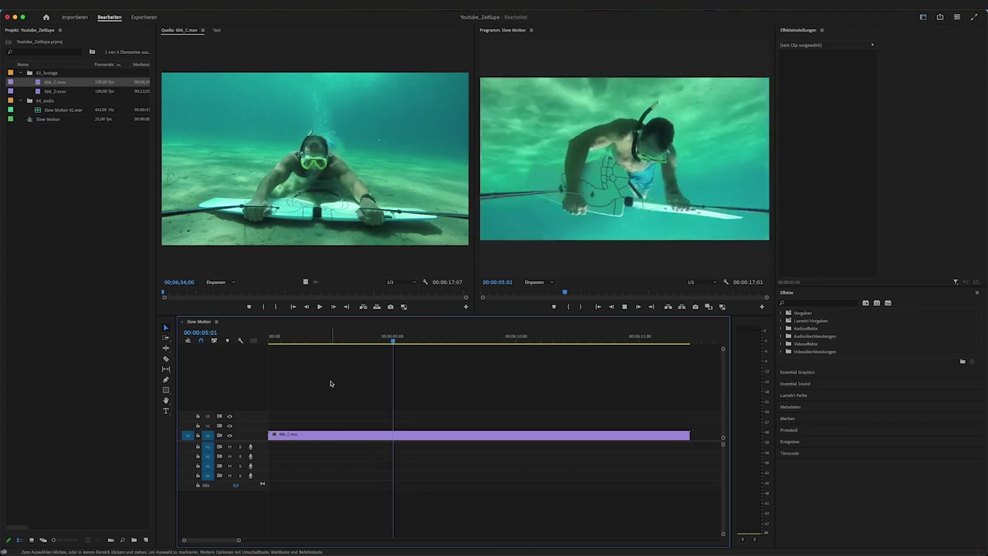
{"action": "key", "text": "space"}
{"action": "key", "text": "minus"}
{"action": "key", "text": "minus"}
{"action": "key", "text": "minus"}
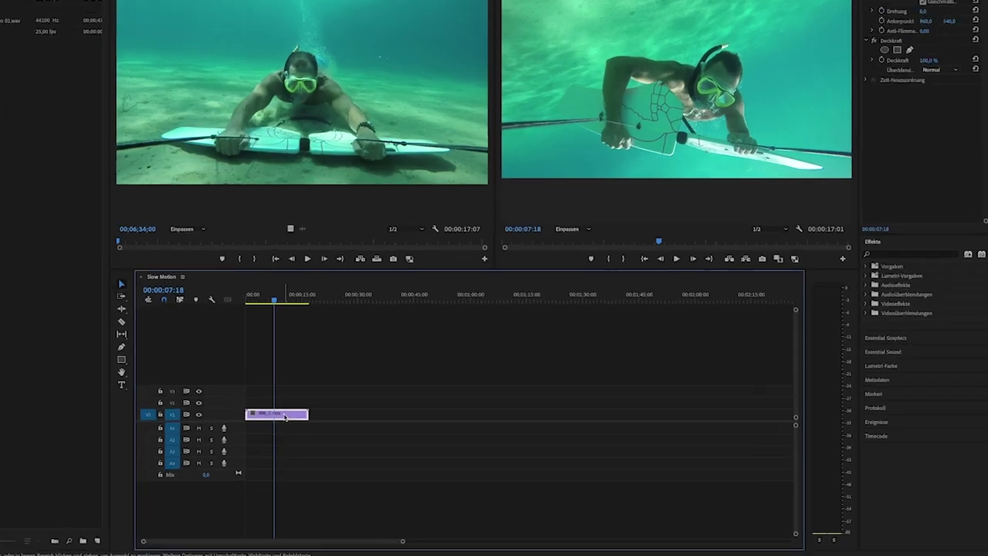
Set 006_C.mov to 50% speed in Speed/Duration, lengthening it to 00:00:34:02
{"action": "right_click", "coordinate": [303, 434]}
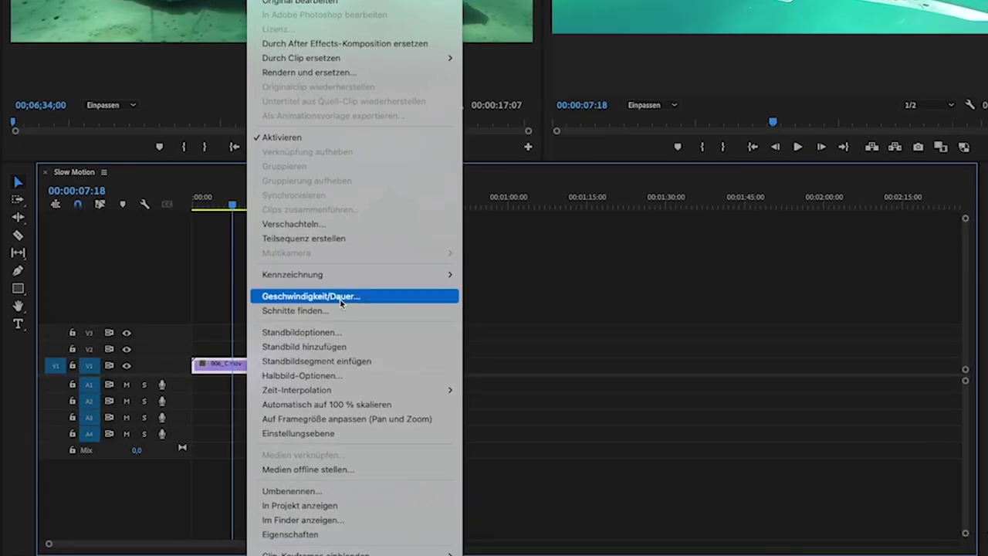
{"action": "left_click", "coordinate": [366, 299]}
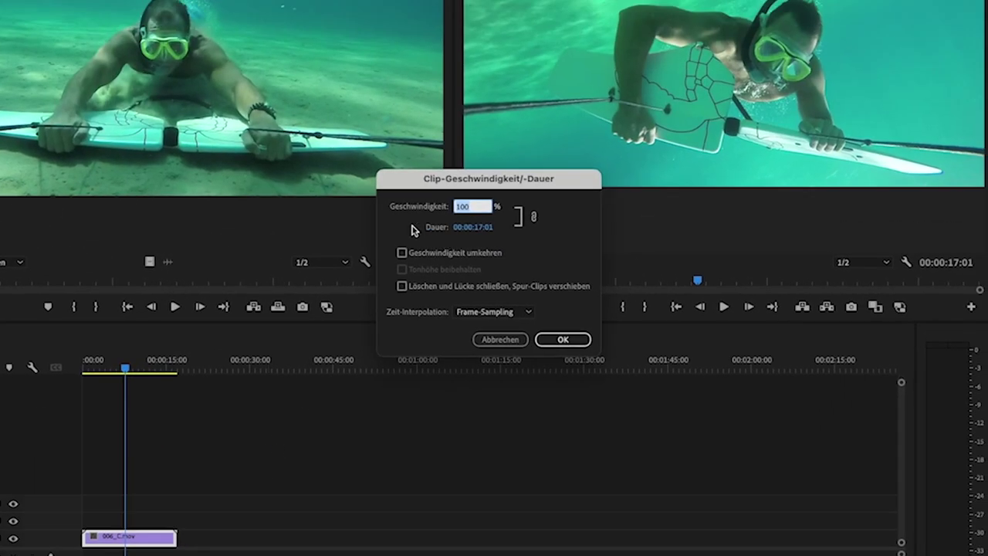
{"action": "left_click_drag", "start_coordinate": [448, 182], "coordinate": [422, 229]}
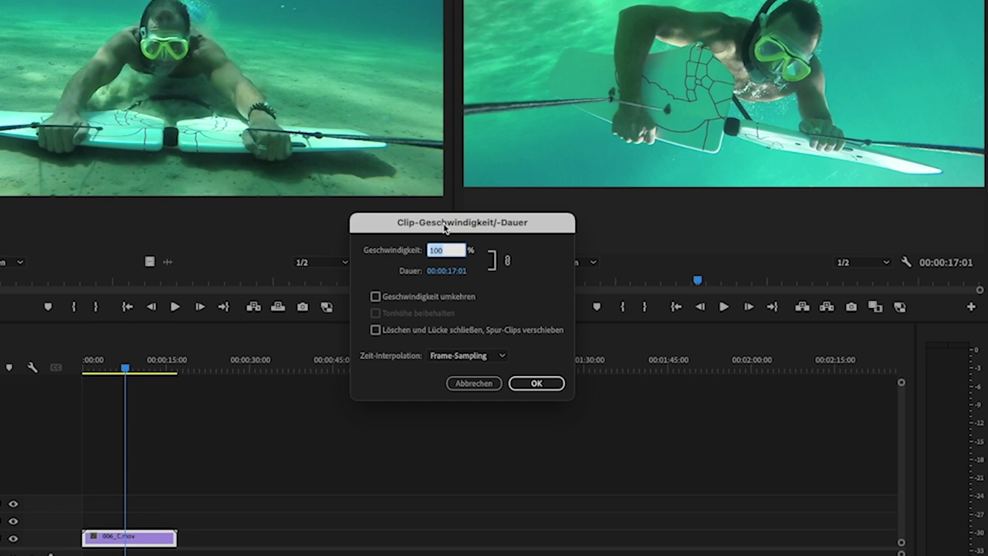
{"action": "type", "text": "50"}
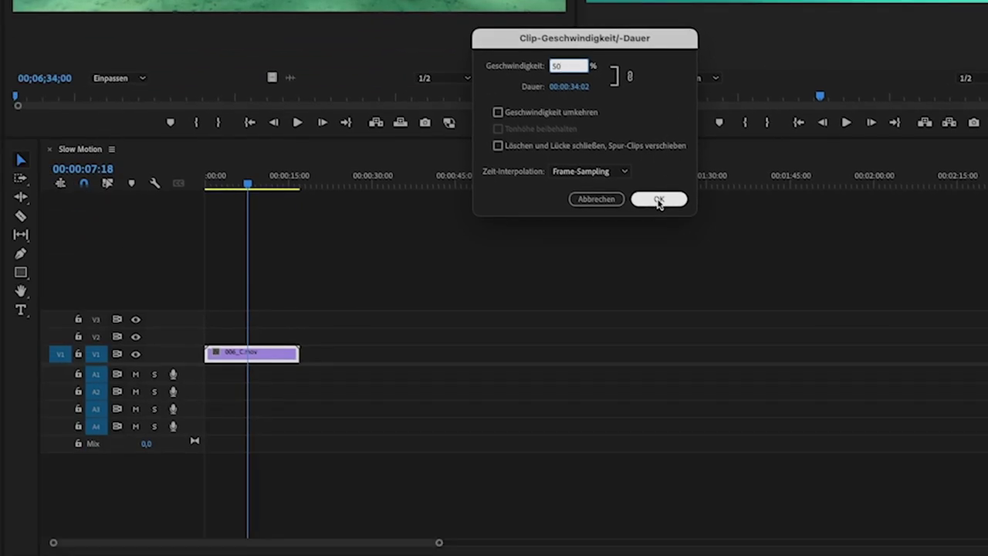
{"action": "left_click", "coordinate": [658, 200]}
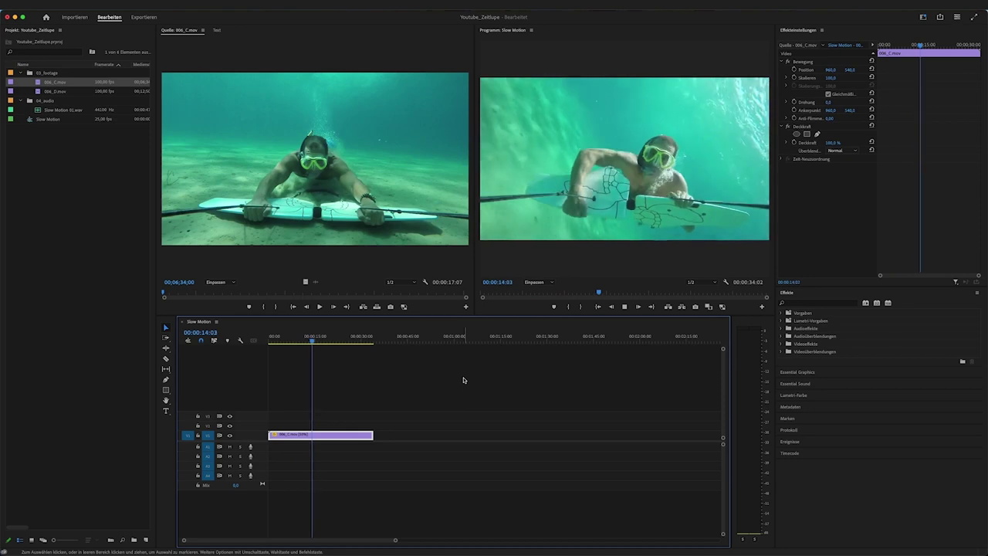
Lower the clip's speed to 25% so it runs 00:01:08:04, then play it
{"action": "key", "text": "space"}
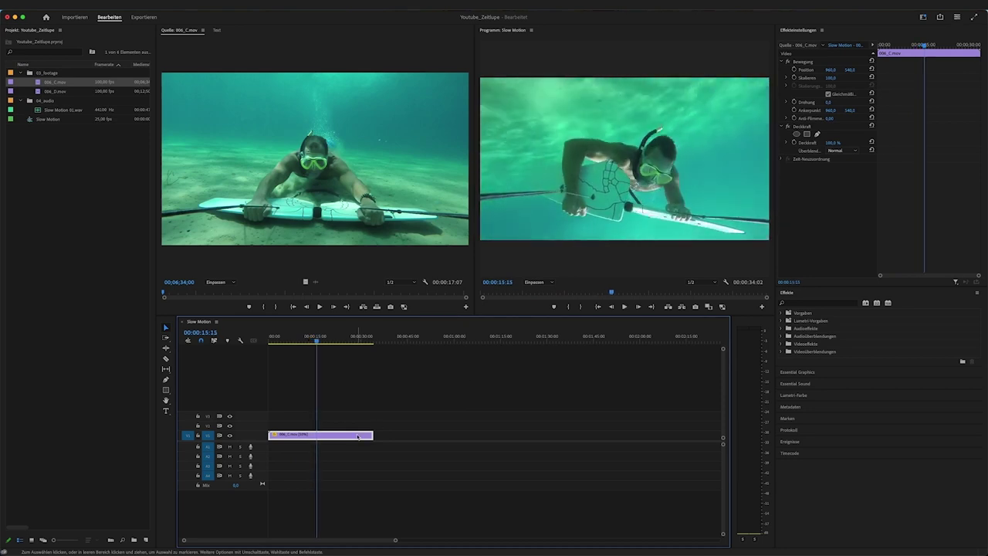
{"action": "right_click", "coordinate": [356, 437]}
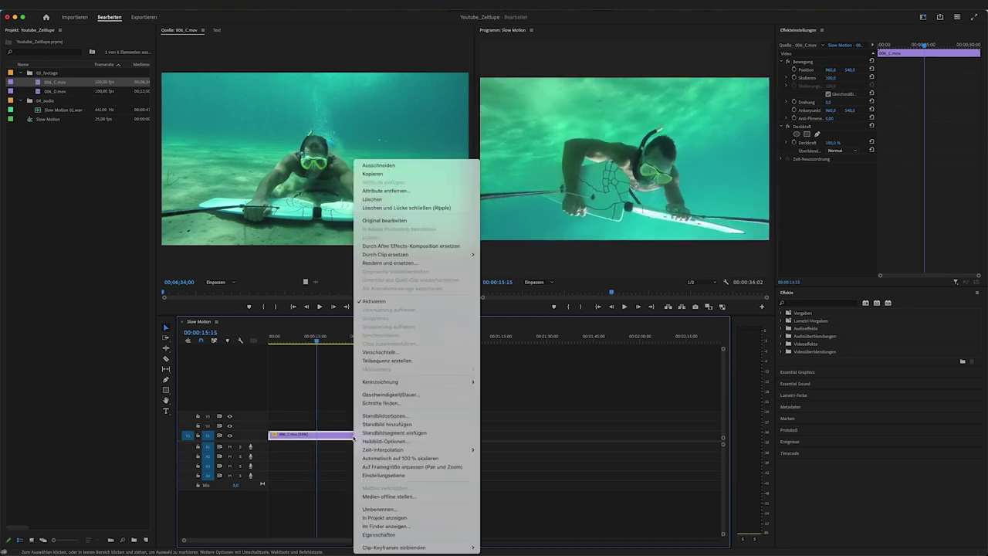
{"action": "left_click", "coordinate": [412, 396]}
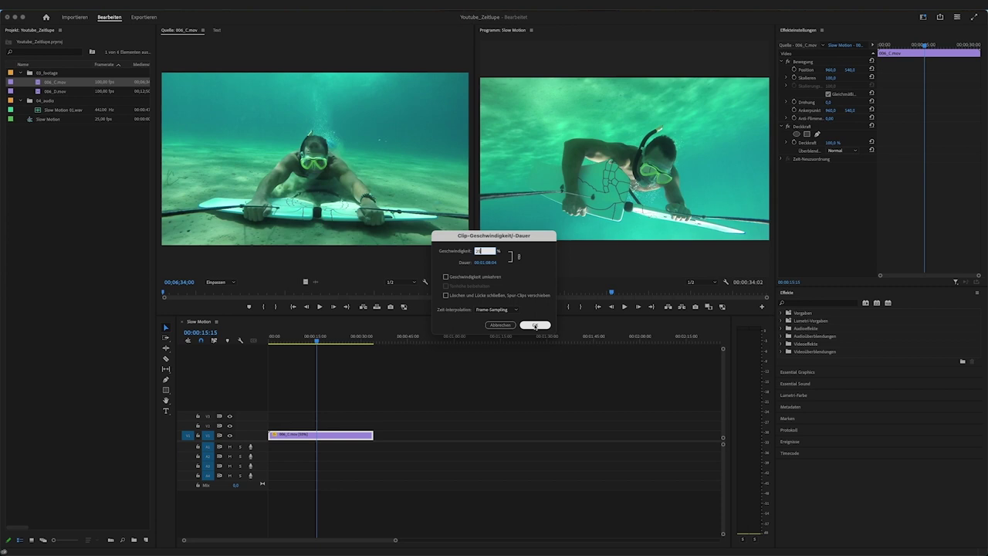
{"action": "left_click", "coordinate": [535, 325]}
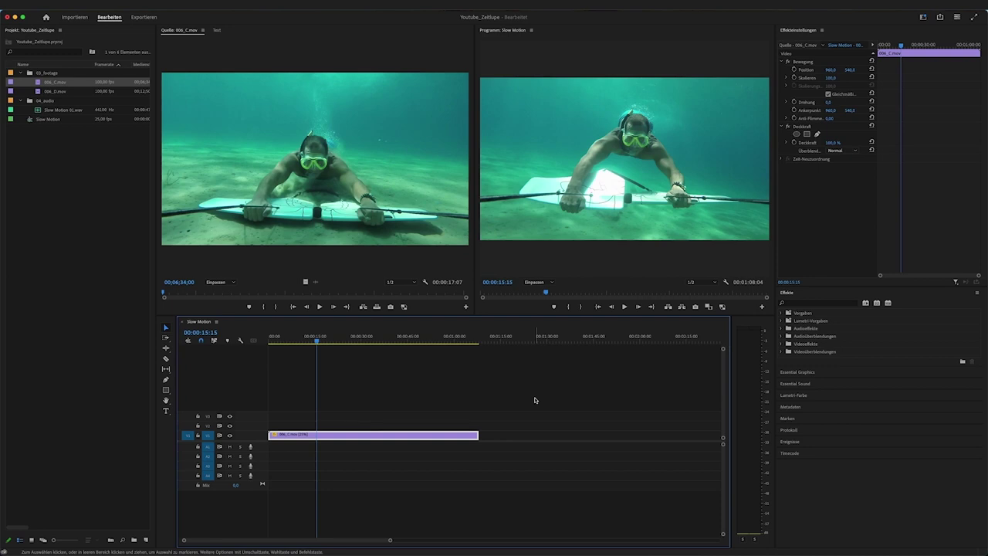
{"action": "key", "text": "space"}
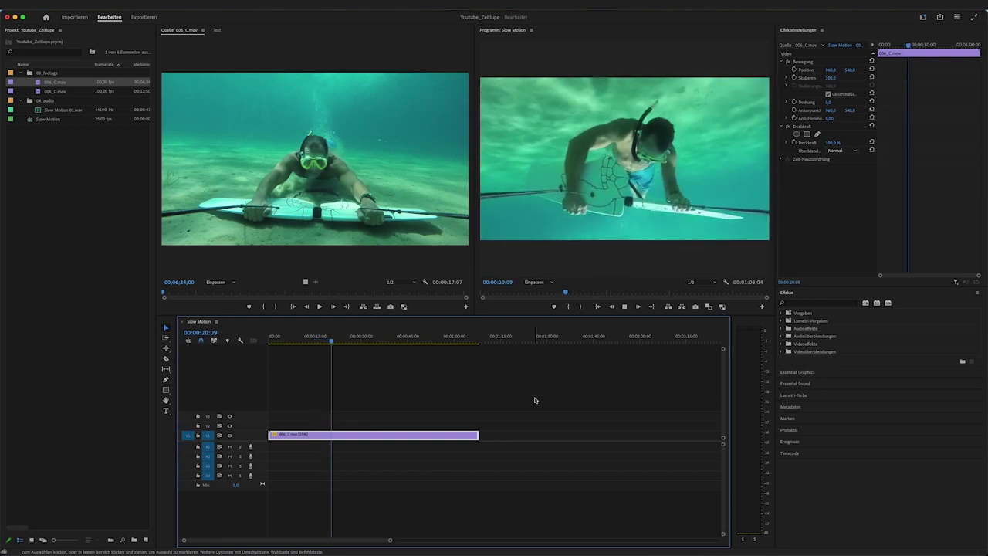
Return the clip to 100% speed in Speed/Duration and play the sequence from the start
{"action": "right_click", "coordinate": [396, 435]}
{"action": "left_click", "coordinate": [434, 394]}
{"action": "type", "text": "200"}
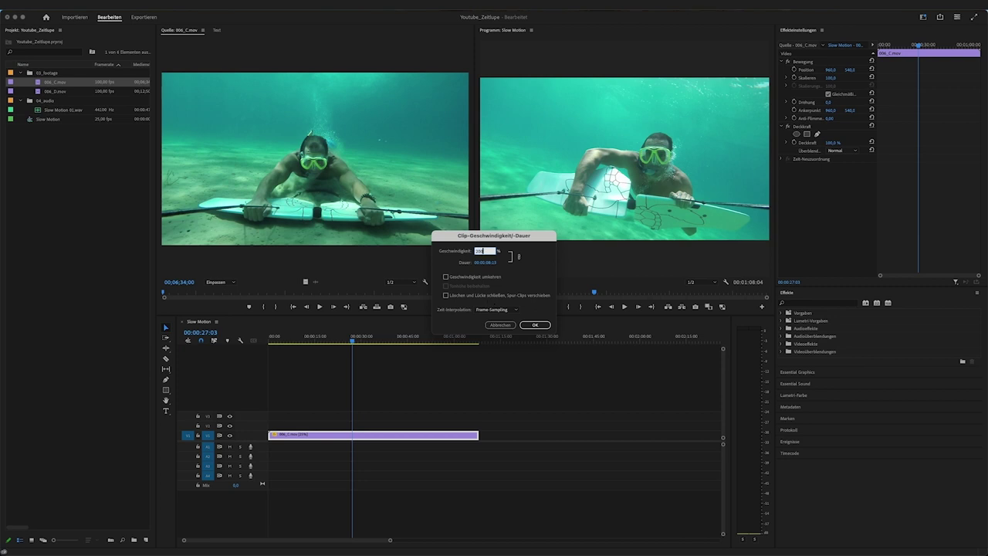
{"action": "key", "text": "Return"}
{"action": "key", "text": "Home"}
{"action": "key", "text": "space"}
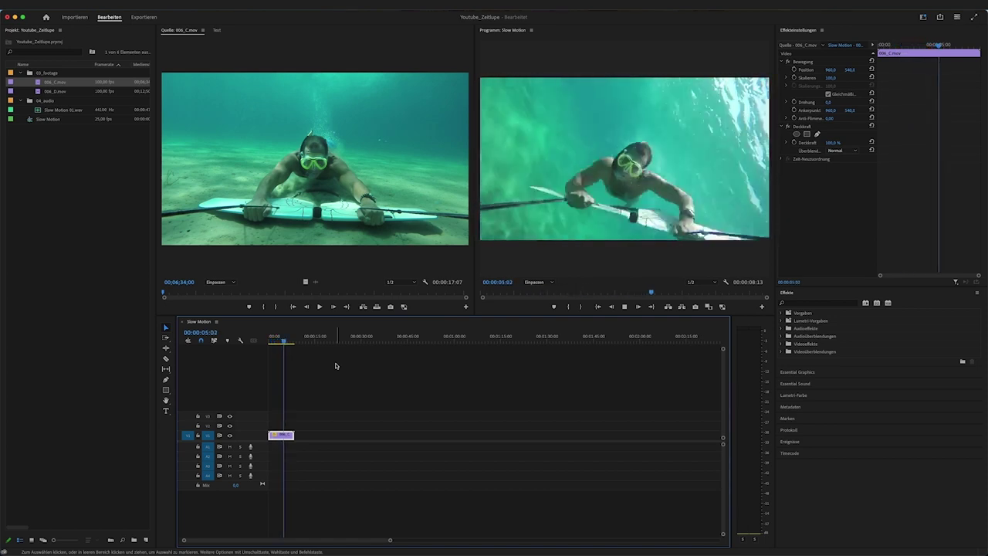
Enable Reverse Speed on the clip, preview it, and fit the timeline to the clip
{"action": "right_click", "coordinate": [284, 436]}
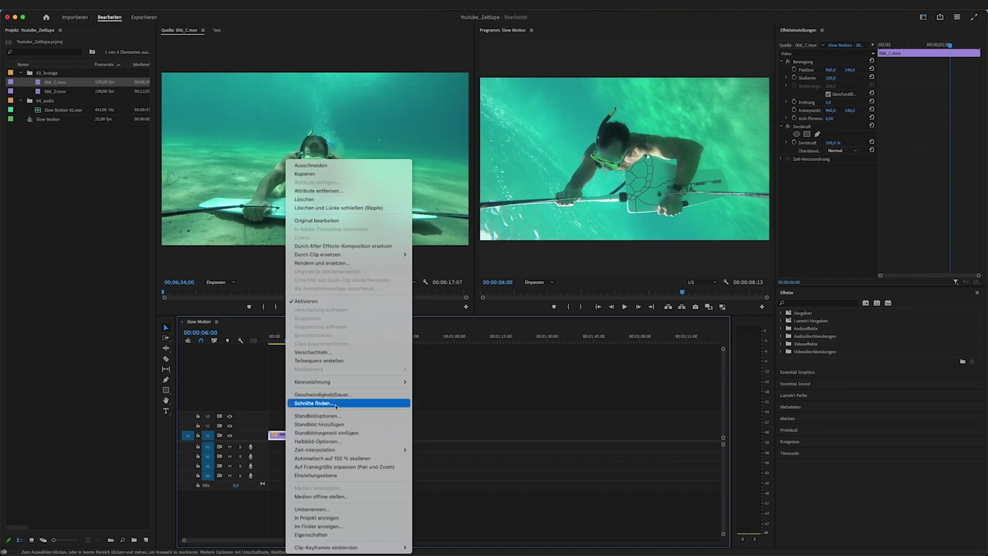
{"action": "left_click", "coordinate": [331, 395]}
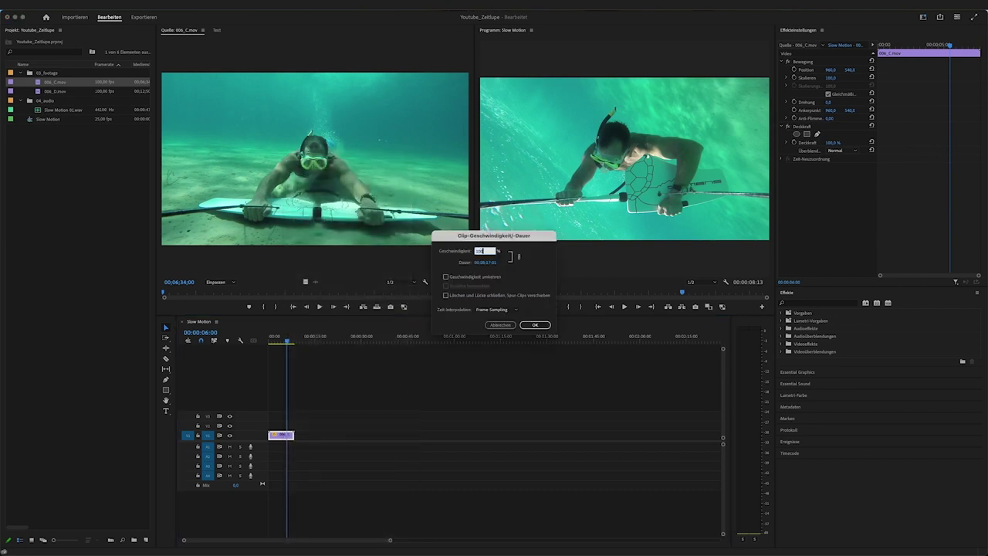
{"action": "left_click", "coordinate": [514, 271]}
{"action": "left_click", "coordinate": [445, 277]}
{"action": "left_click", "coordinate": [533, 325]}
{"action": "key", "text": "Home"}
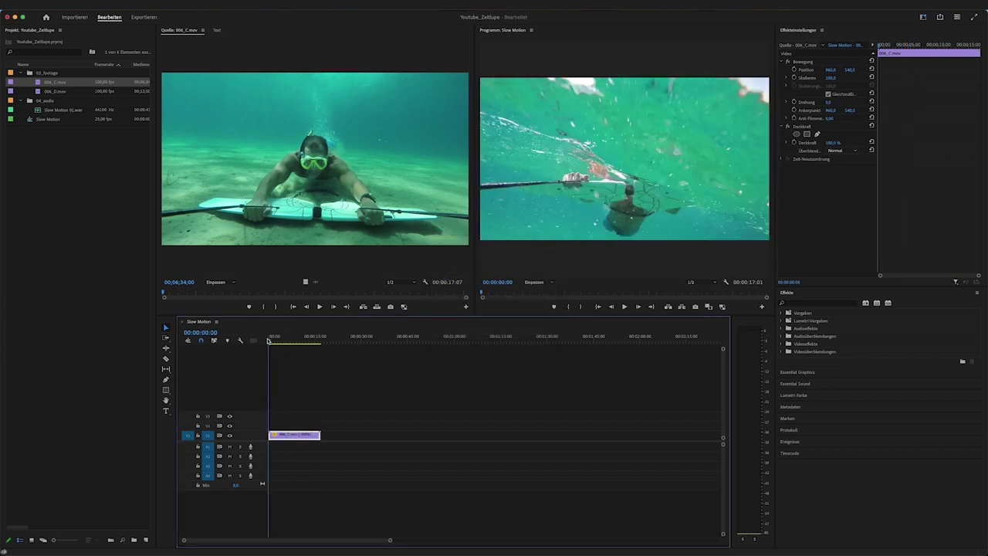
{"action": "key", "text": "space"}
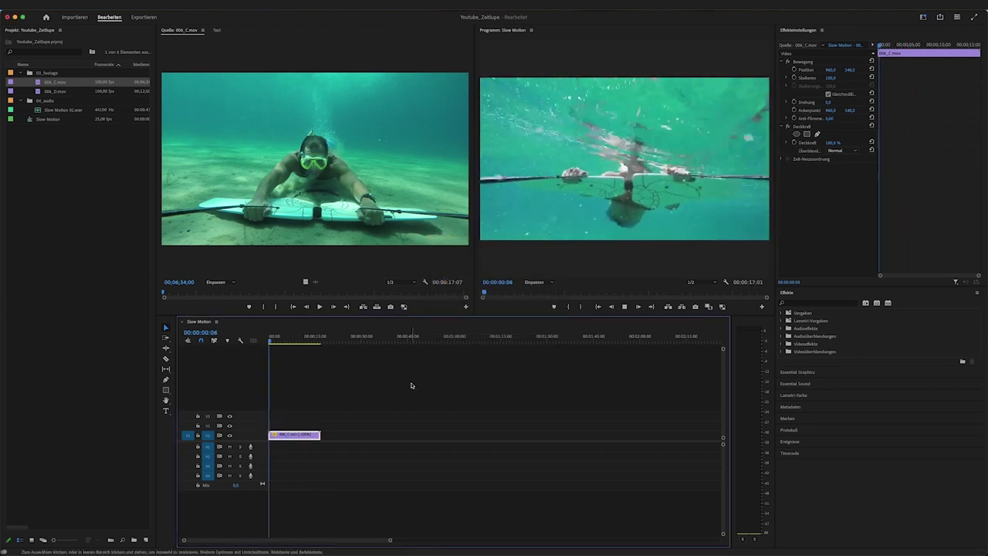
{"action": "key", "text": "space"}
{"action": "key", "text": "Home"}
{"action": "key", "text": "backslash"}
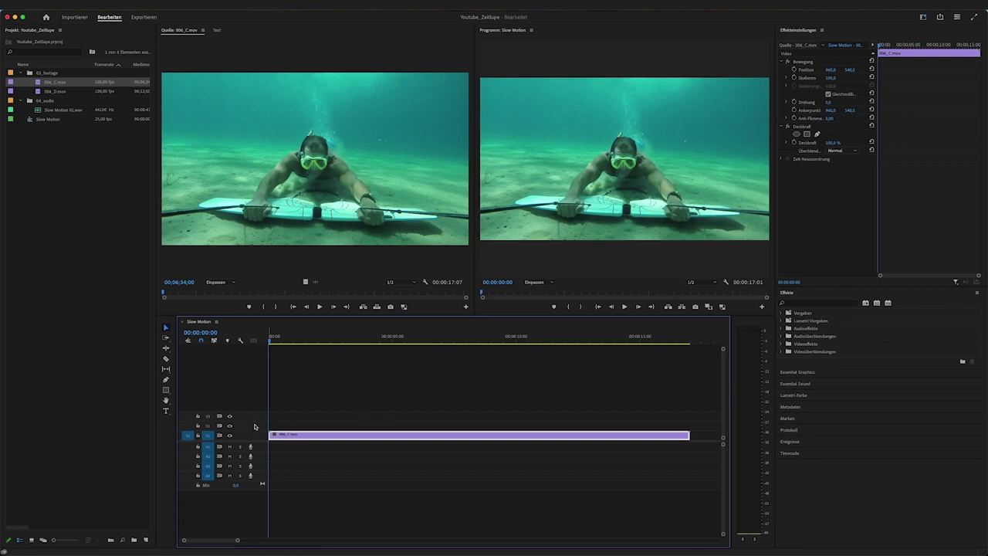
Make video track 1 taller and inspect the clip's fx menu and timeline display options
{"action": "left_click_drag", "start_coordinate": [257, 431], "coordinate": [258, 392]}
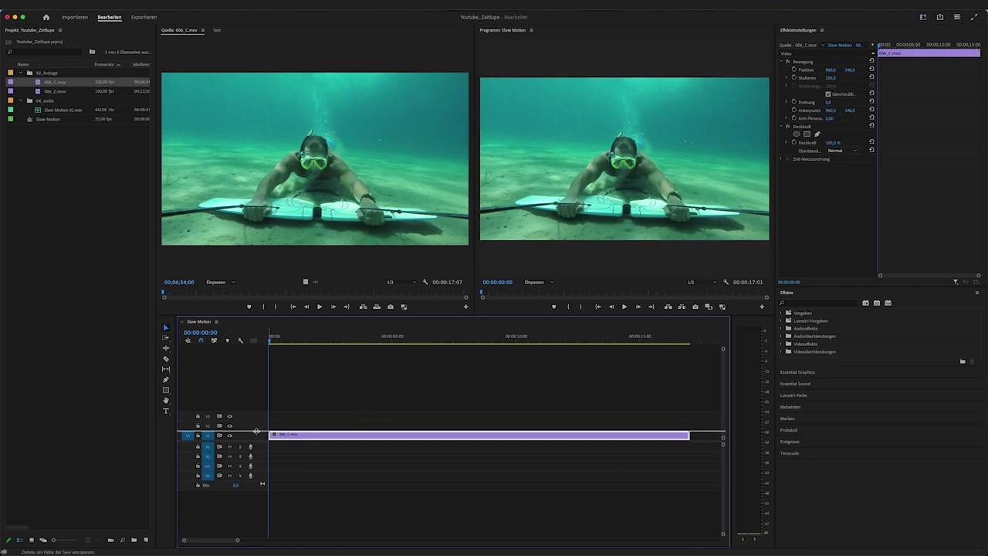
{"action": "left_click_drag", "start_coordinate": [259, 391], "coordinate": [259, 392]}
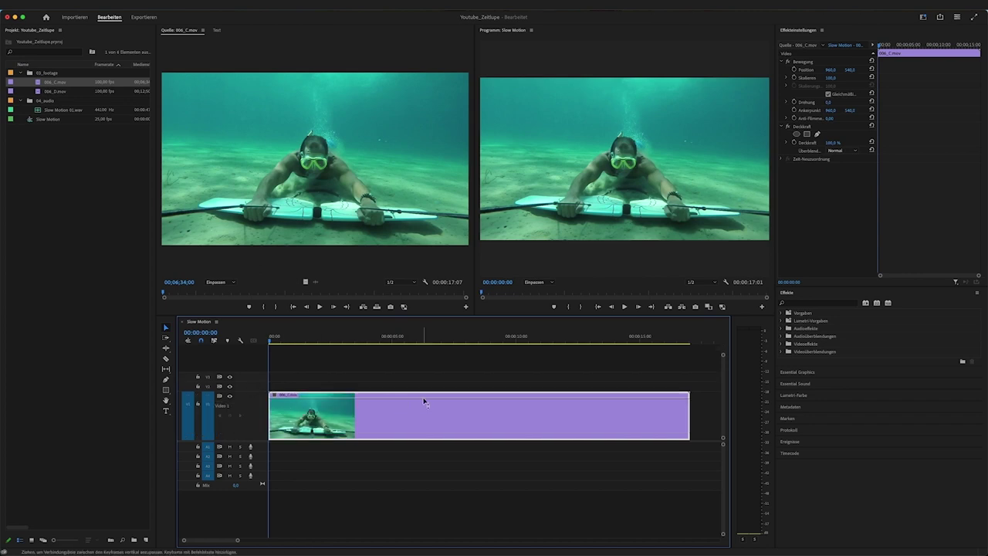
{"action": "left_click", "coordinate": [274, 395]}
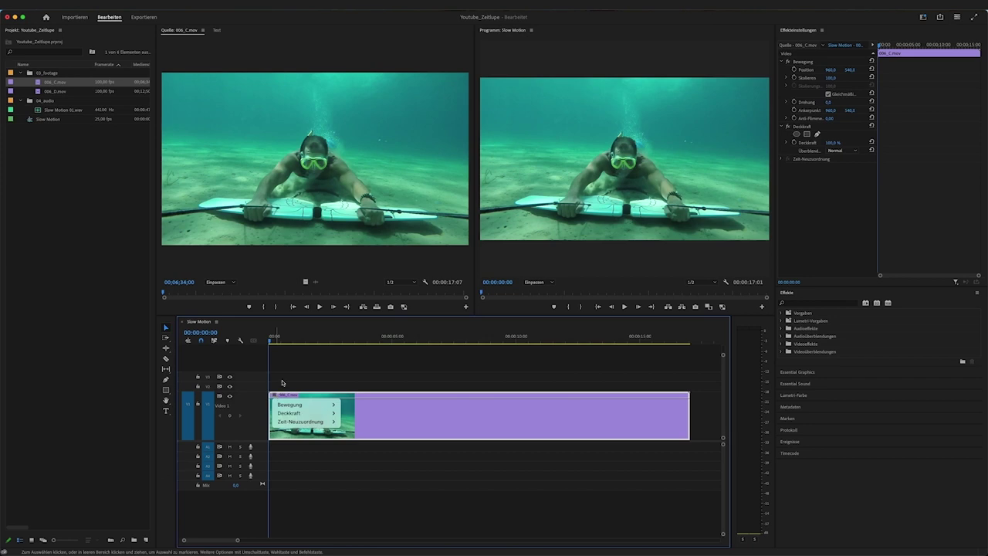
{"action": "left_click", "coordinate": [282, 382]}
{"action": "left_click", "coordinate": [241, 340]}
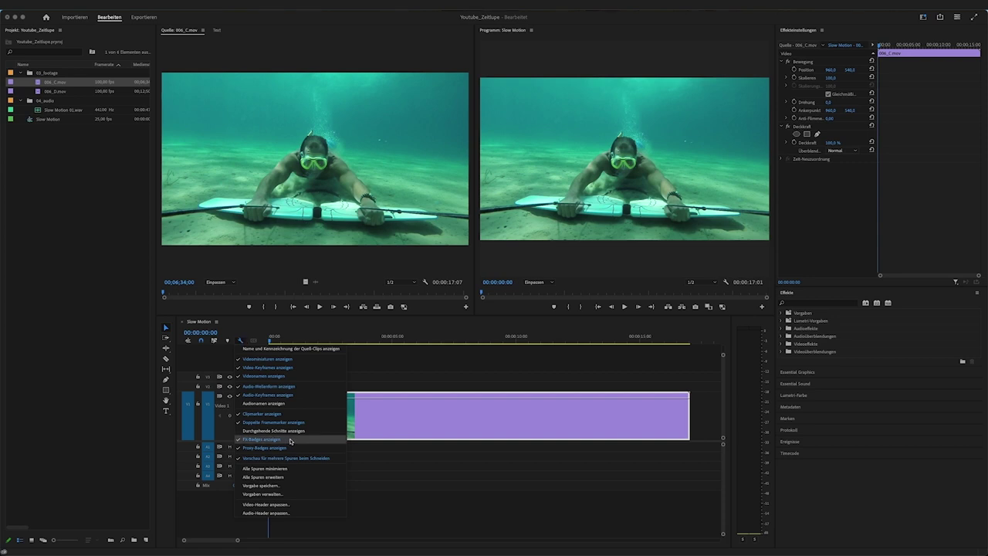
{"action": "left_click", "coordinate": [399, 441]}
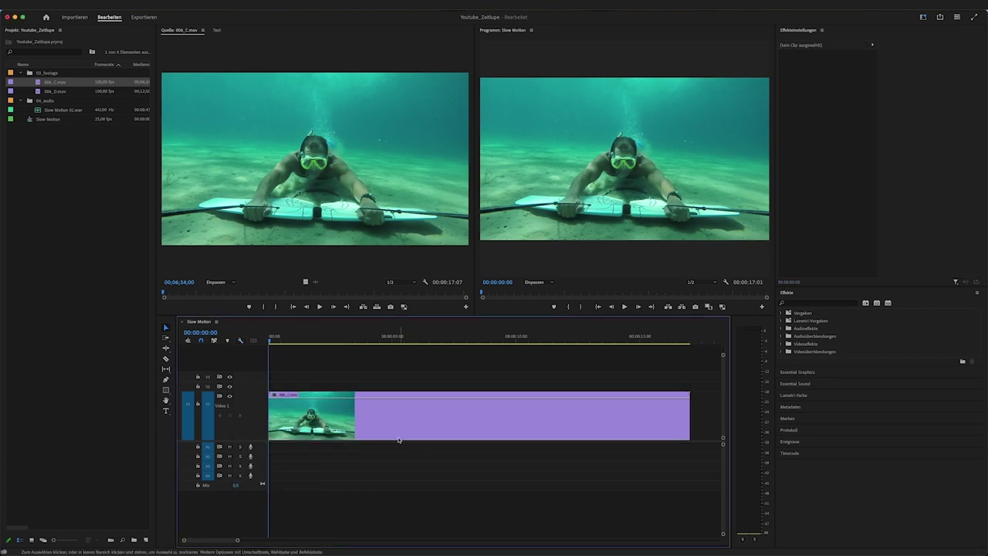
Show the clip's Time Remapping > Speed line, trial-lower it to about 33 seconds, then undo
{"action": "left_click", "coordinate": [275, 395]}
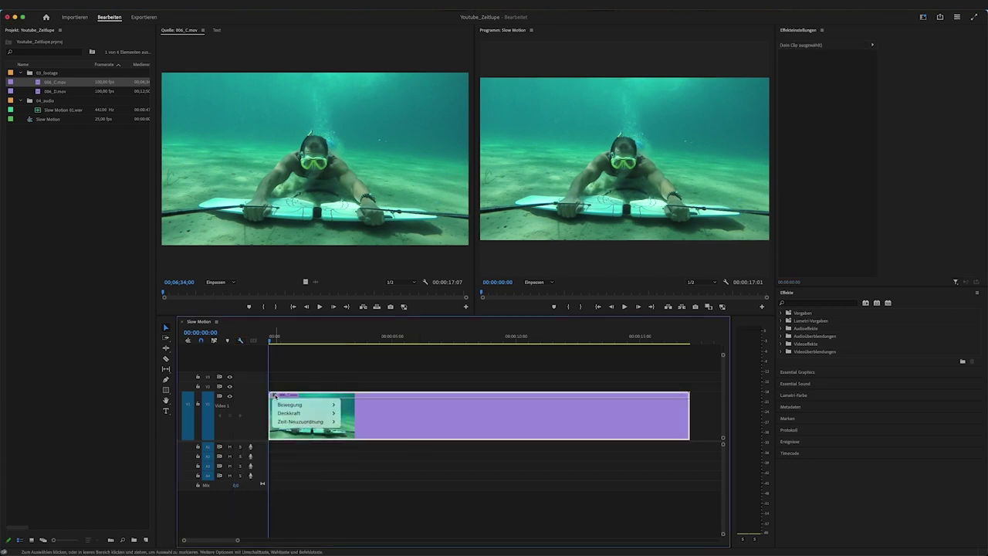
{"action": "mouse_move", "coordinate": [297, 423]}
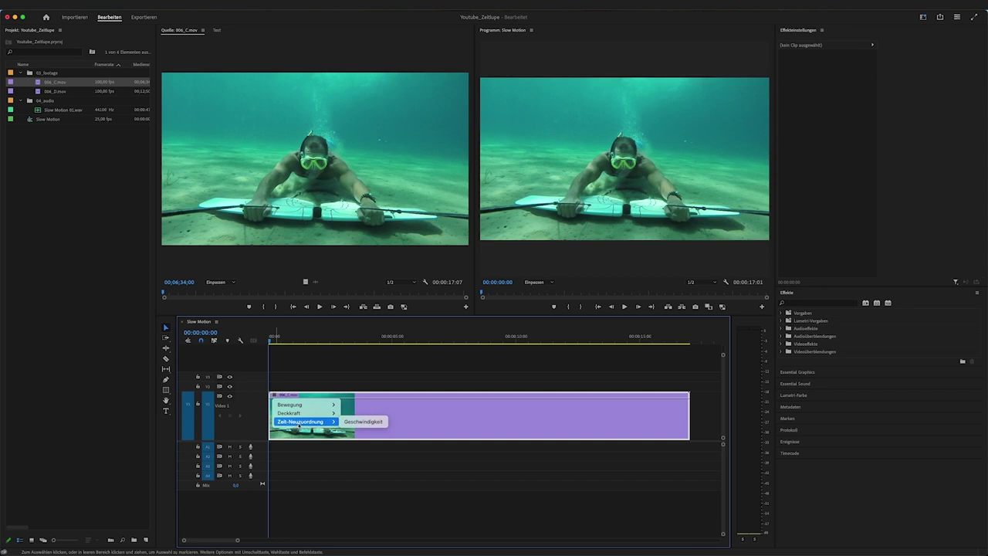
{"action": "left_click", "coordinate": [360, 422]}
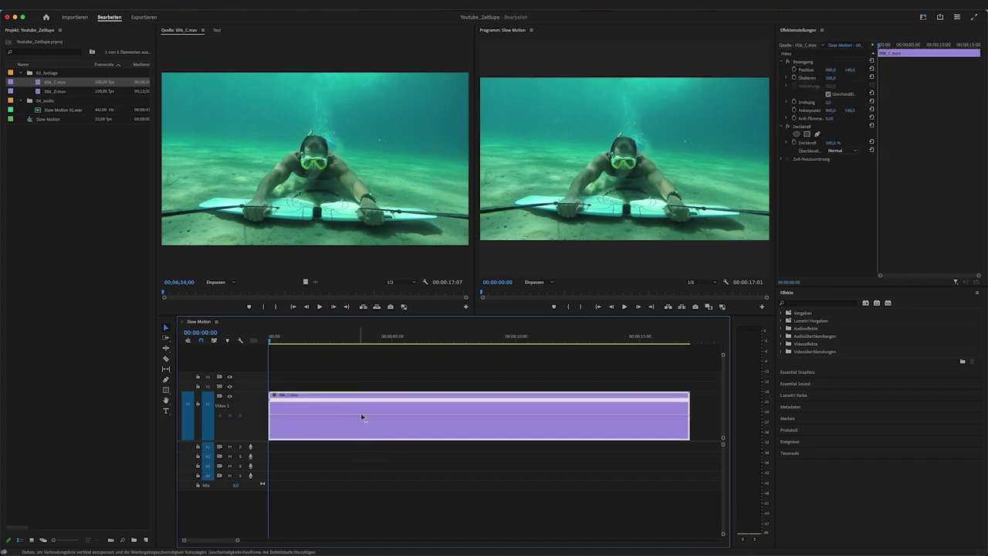
{"action": "key", "text": "space"}
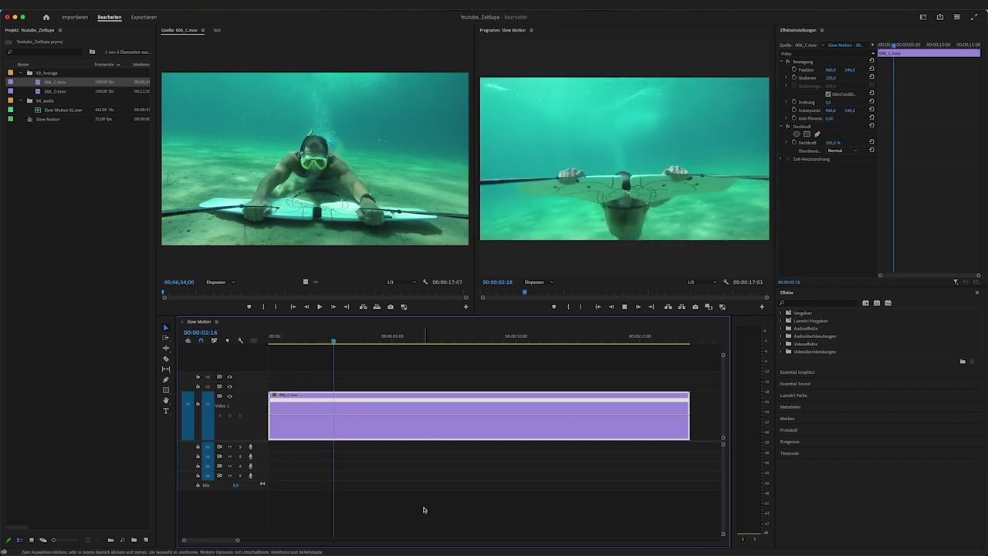
{"action": "key", "text": "space"}
{"action": "left_click_drag", "start_coordinate": [383, 419], "coordinate": [383, 423]}
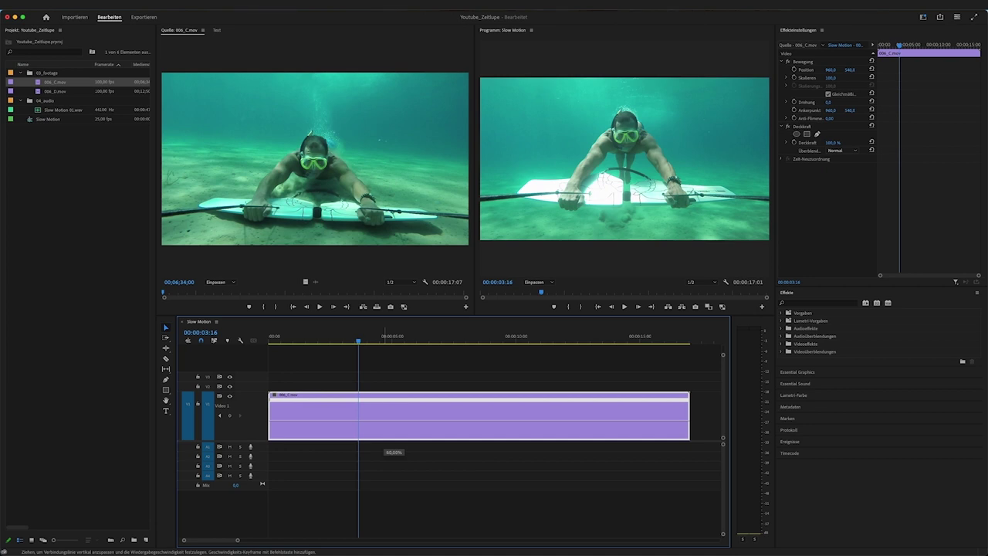
{"action": "key", "text": "minus"}
{"action": "key", "text": "minus"}
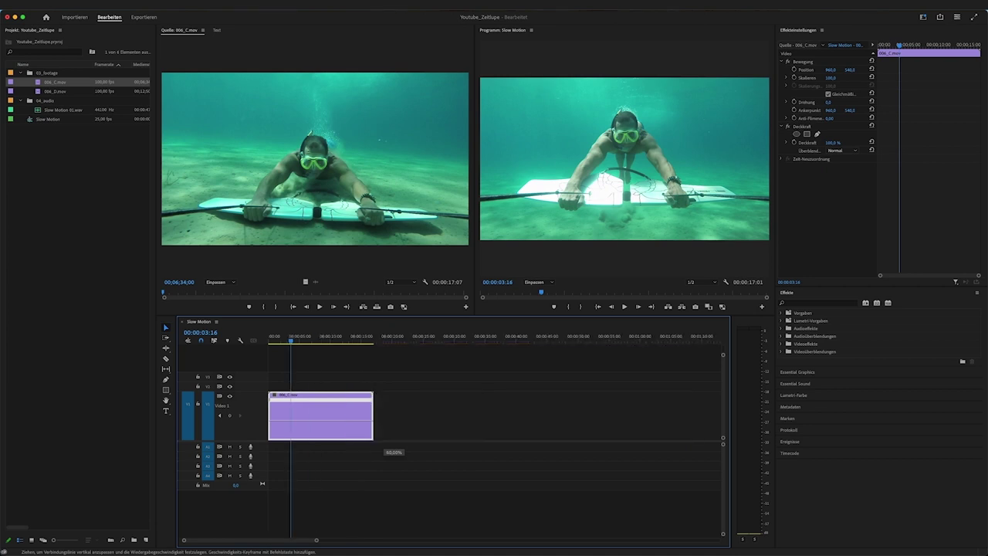
{"action": "left_click_drag", "start_coordinate": [383, 433], "coordinate": [384, 437]}
{"action": "key", "text": "space"}
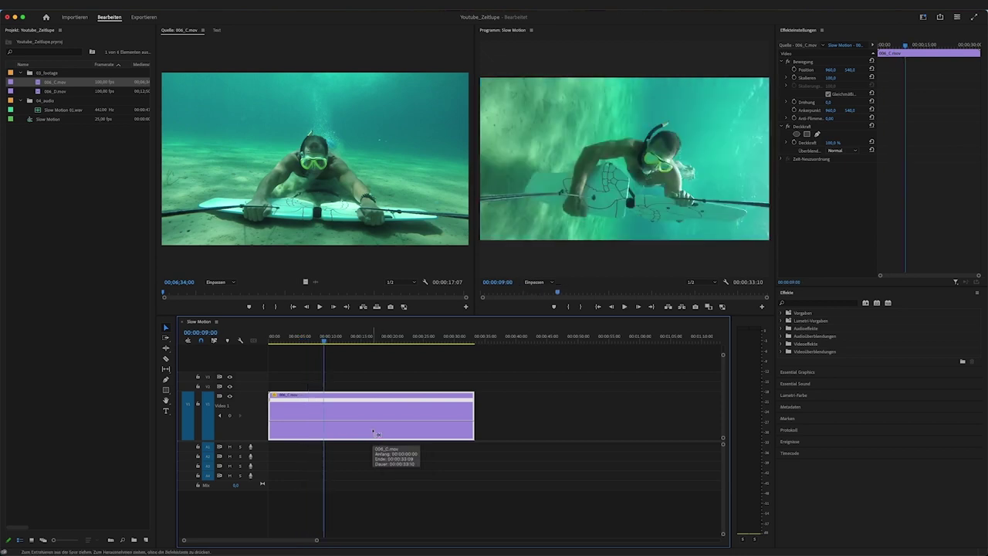
{"action": "key", "text": "ctrl+z"}
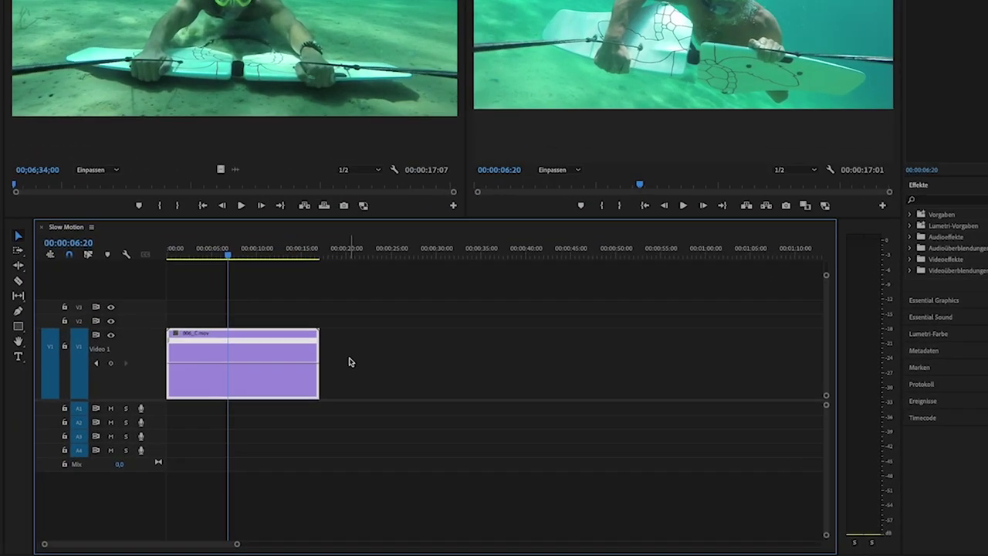
Add a speed keyframe at 00:00:04:00 and drag the section after it down to 50%
{"action": "left_click", "coordinate": [18, 310]}
{"action": "left_click_drag", "start_coordinate": [200, 255], "coordinate": [203, 254]}
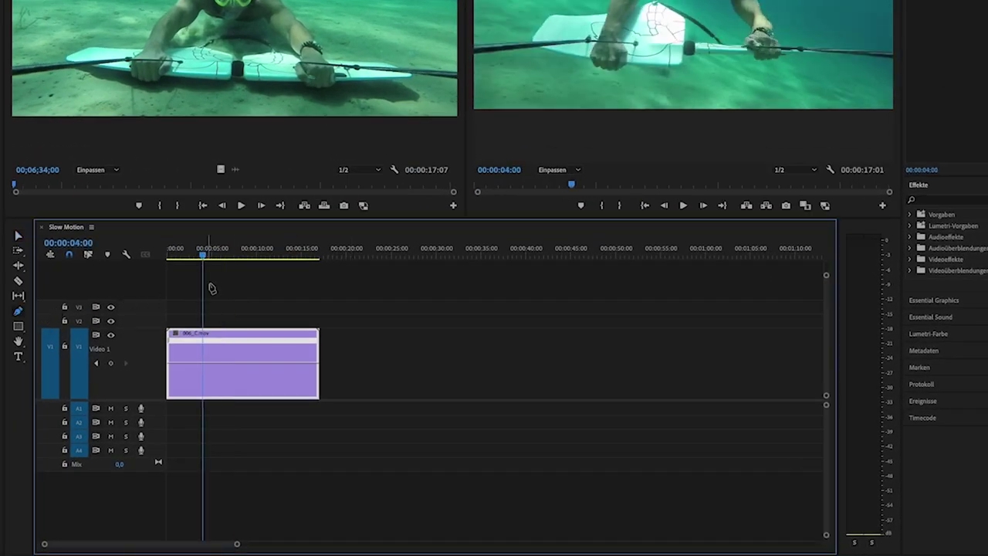
{"action": "left_click", "coordinate": [204, 367]}
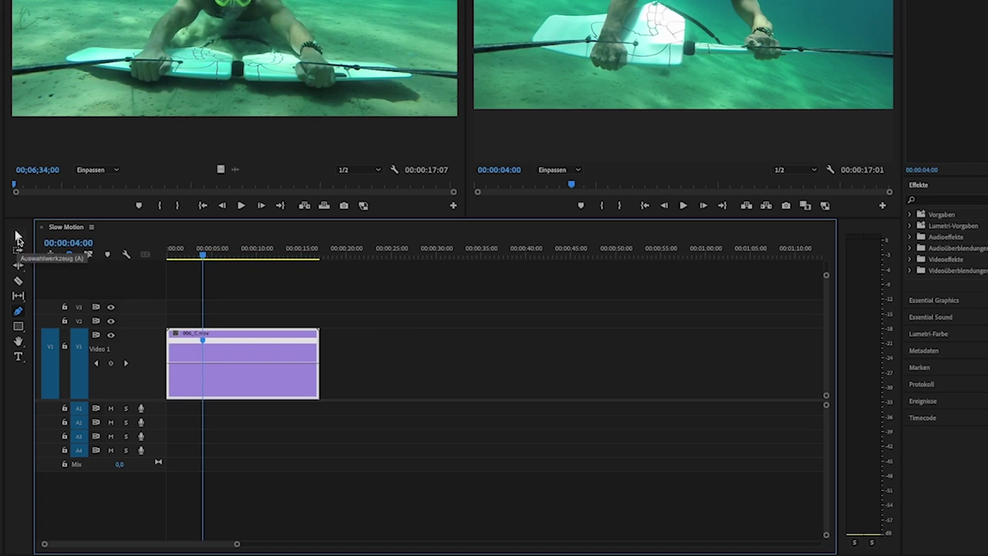
{"action": "left_click", "coordinate": [17, 239]}
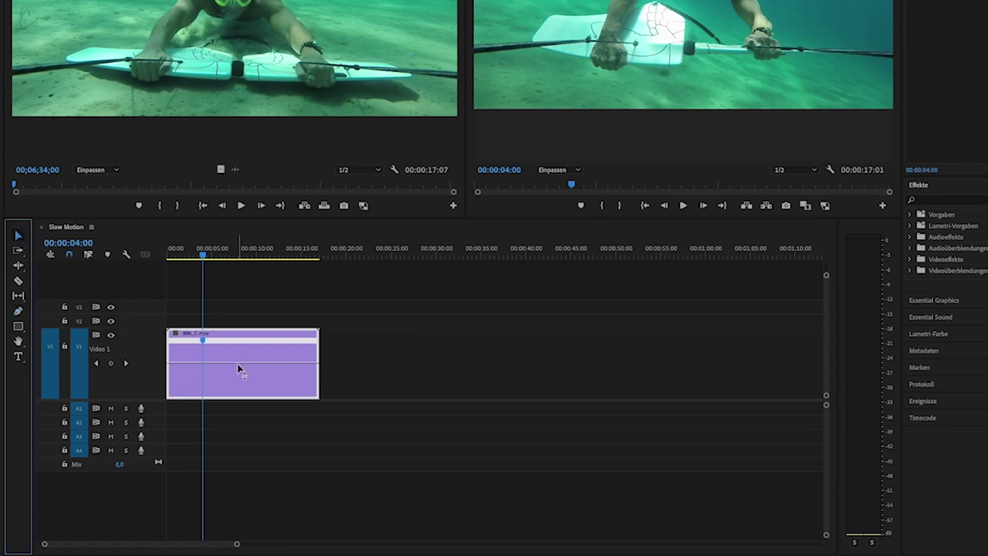
{"action": "left_click_drag", "start_coordinate": [236, 362], "coordinate": [237, 371]}
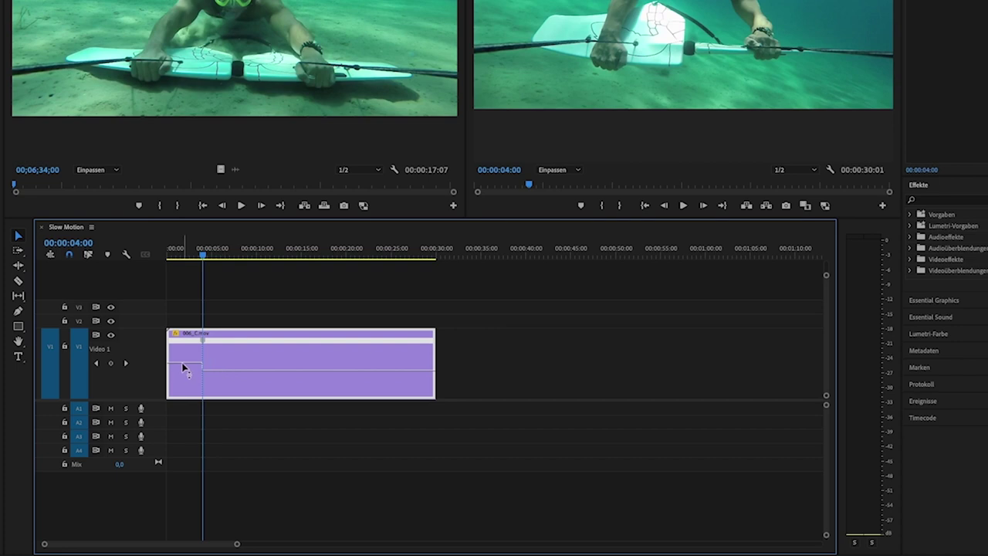
Split the 4-second keyframe into a smooth speed ramp, making the clip 00:00:28:23 long
{"action": "left_click_drag", "start_coordinate": [198, 255], "coordinate": [245, 255]}
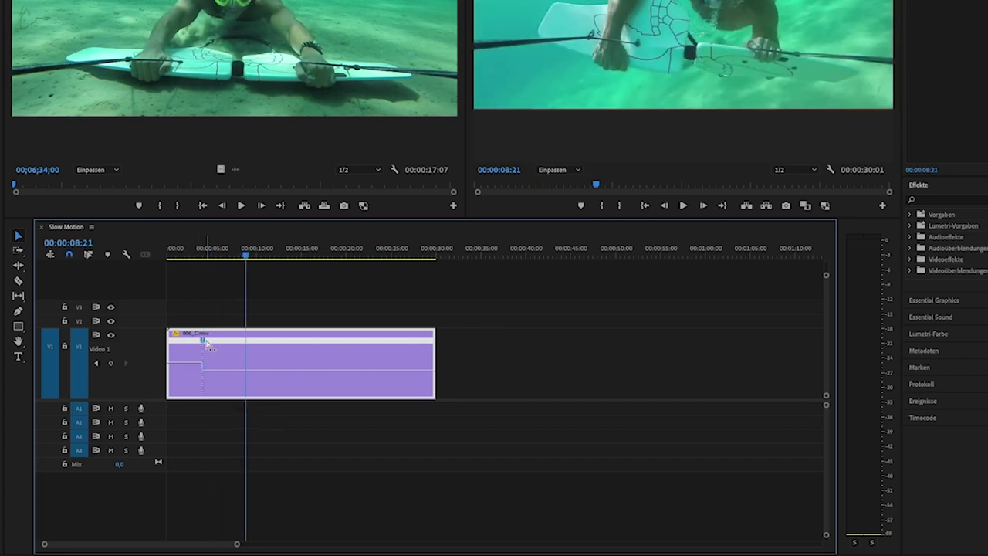
{"action": "mouse_move", "coordinate": [207, 345]}
{"action": "left_mouse_down"}
{"action": "mouse_move", "coordinate": [226, 347]}
{"action": "mouse_move", "coordinate": [199, 342]}
{"action": "left_mouse_up"}
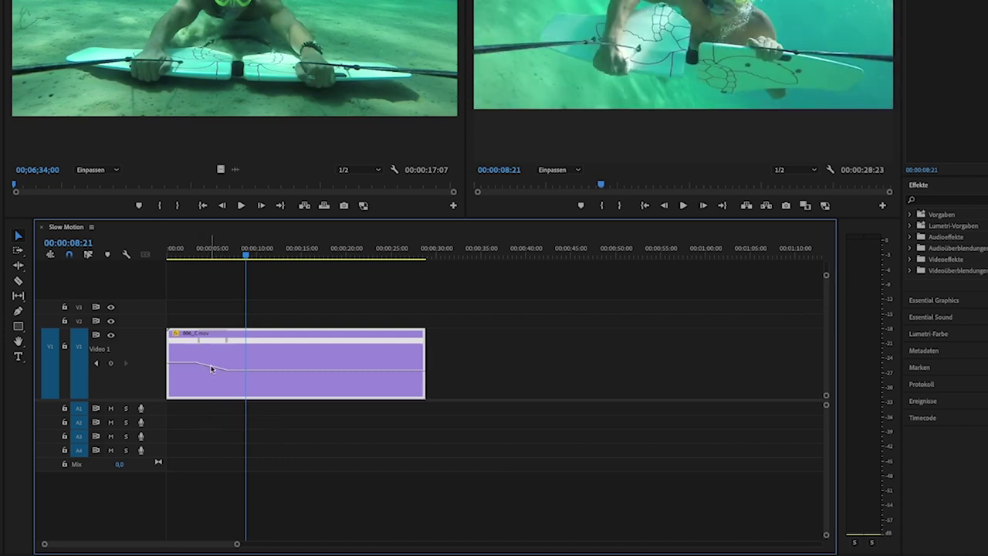
{"action": "left_click", "coordinate": [227, 341]}
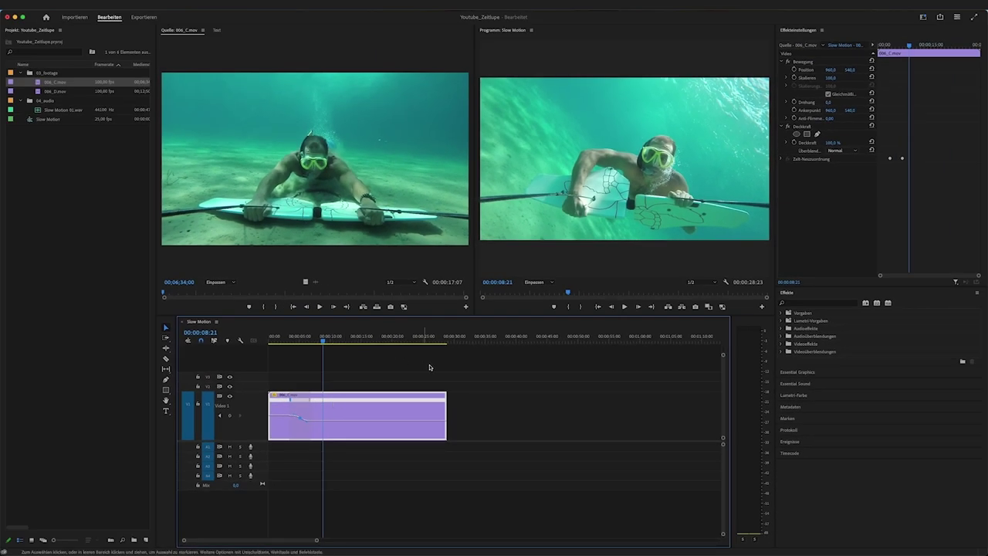
Drop the section after the ramp to 25%, stretching the clip to 00:00:49:23, and replay from about 2 seconds
{"action": "key", "text": "Home"}
{"action": "left_click", "coordinate": [381, 367]}
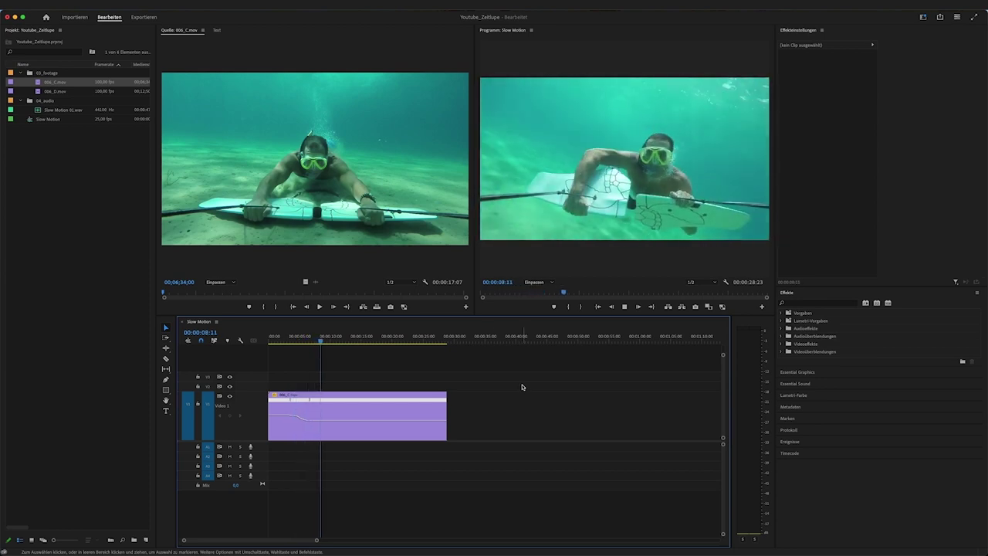
{"action": "key", "text": "space"}
{"action": "left_click_drag", "start_coordinate": [362, 426], "coordinate": [362, 432]}
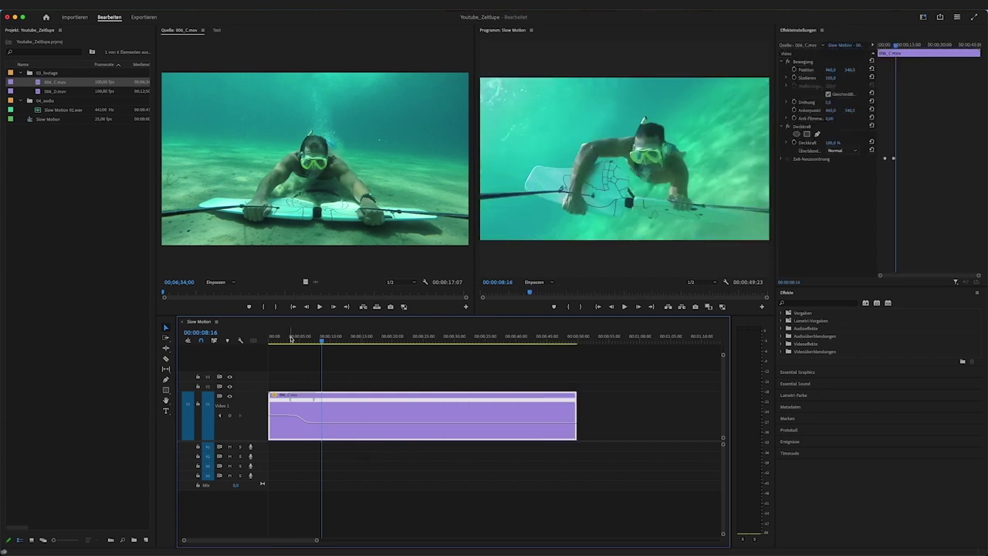
{"action": "left_click_drag", "start_coordinate": [291, 340], "coordinate": [285, 339]}
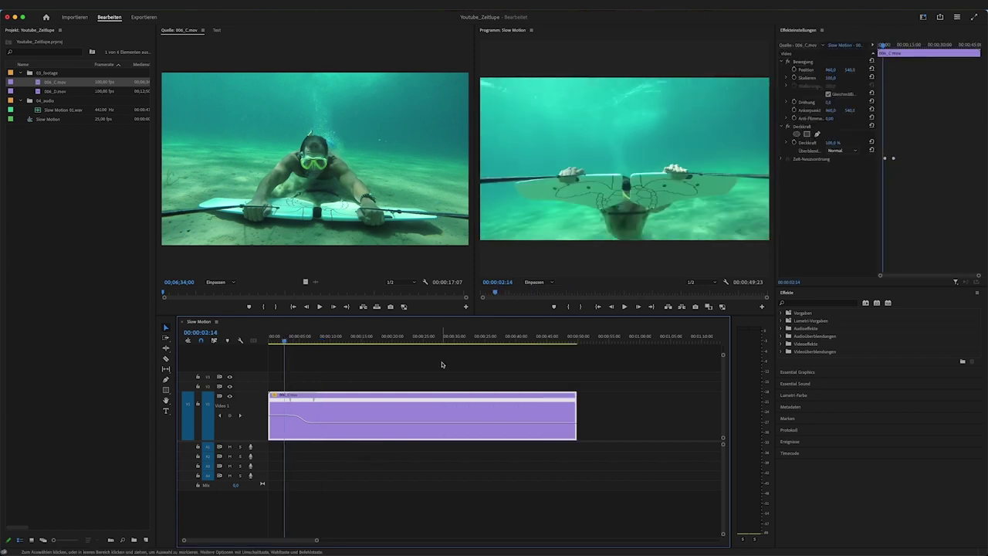
{"action": "key", "text": "space"}
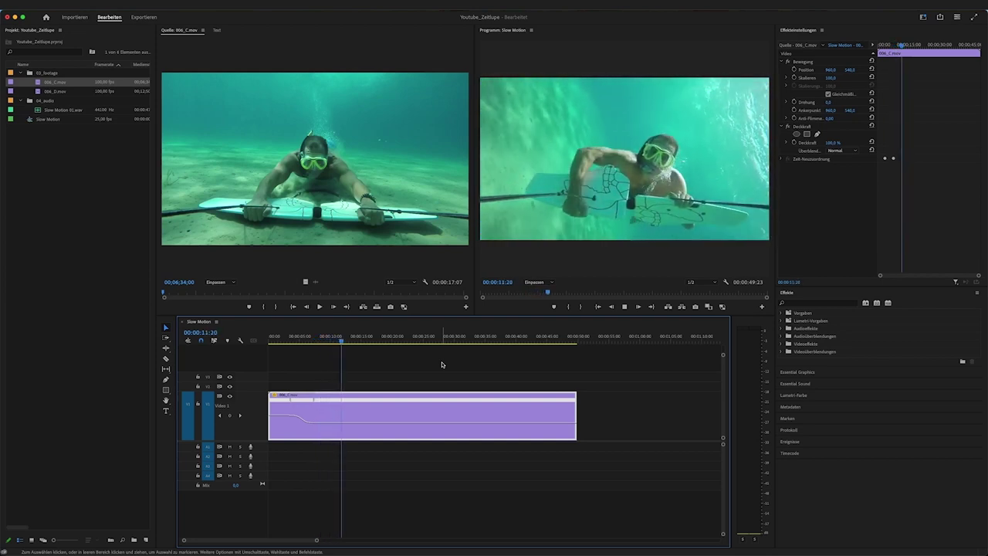
Add a second speed keyframe and drag the later section back up to normal speed
{"action": "left_click", "coordinate": [441, 364]}
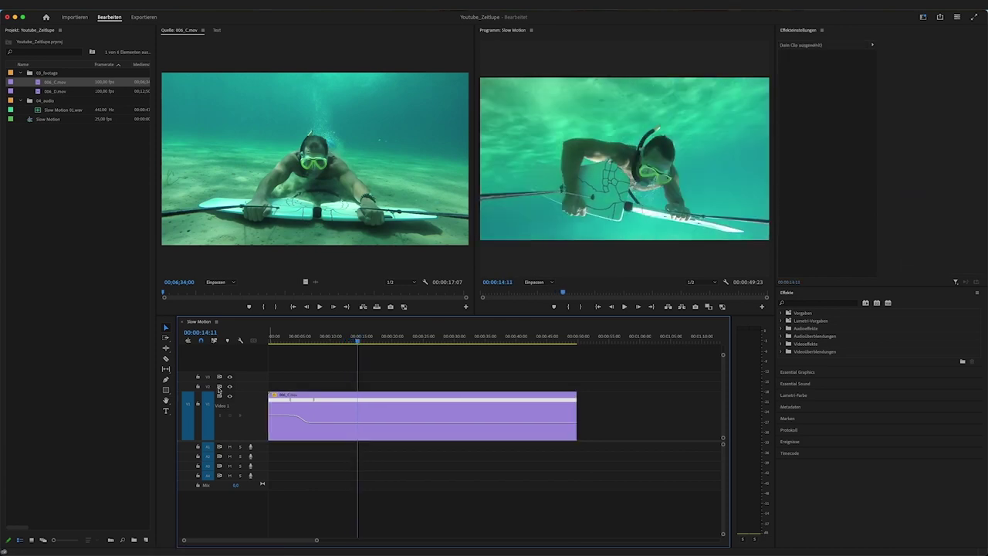
{"action": "left_click", "coordinate": [165, 379]}
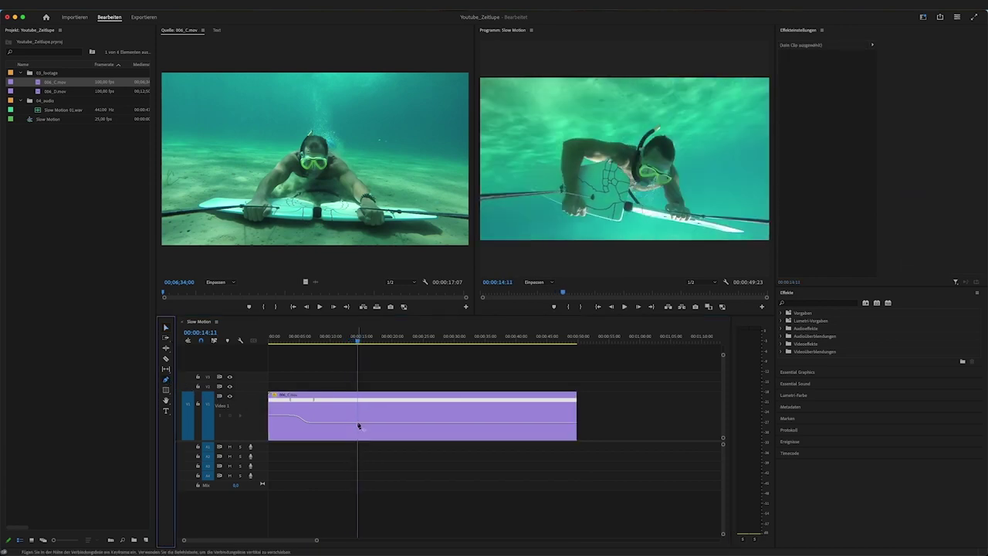
{"action": "left_click", "coordinate": [359, 425]}
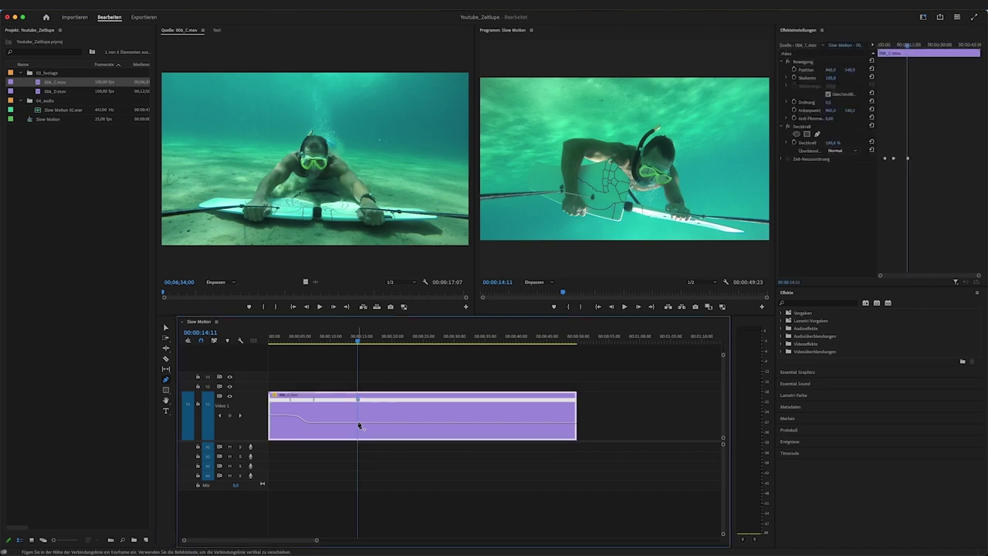
{"action": "left_click", "coordinate": [165, 328]}
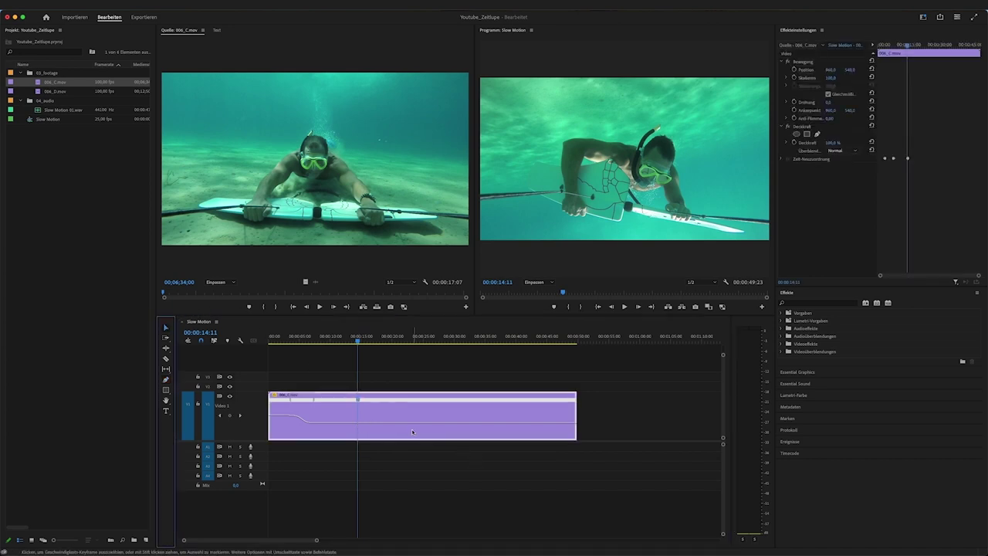
{"action": "left_click_drag", "start_coordinate": [401, 423], "coordinate": [353, 402]}
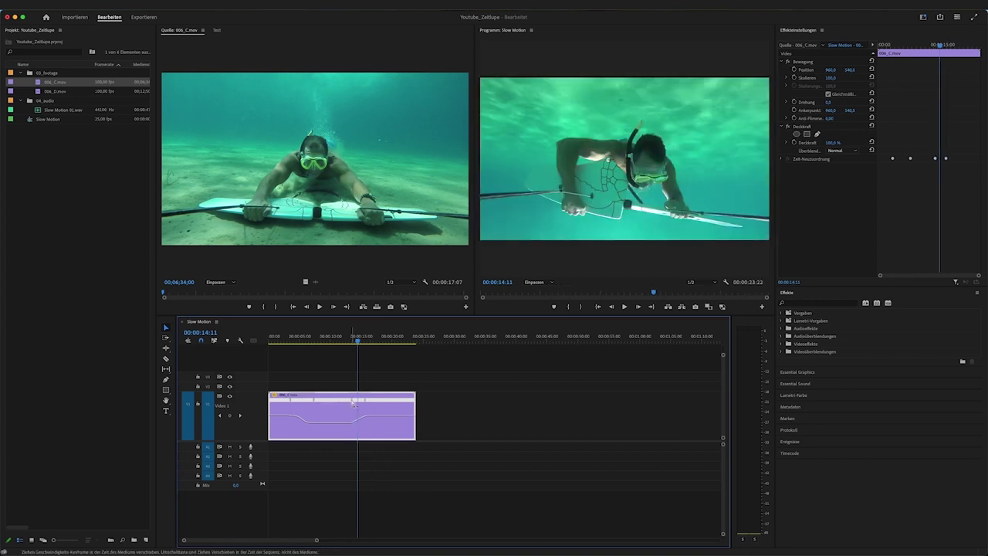
Play back the ramped clip, now 00:00:24:15 long, then remove it from the sequence
{"action": "key", "text": "space"}
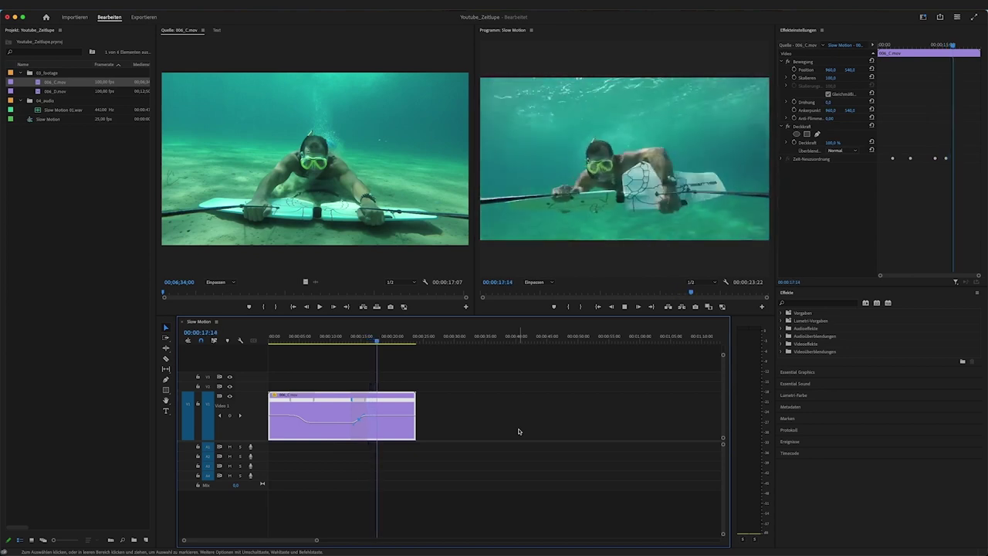
{"action": "key", "text": "ctrl+z"}
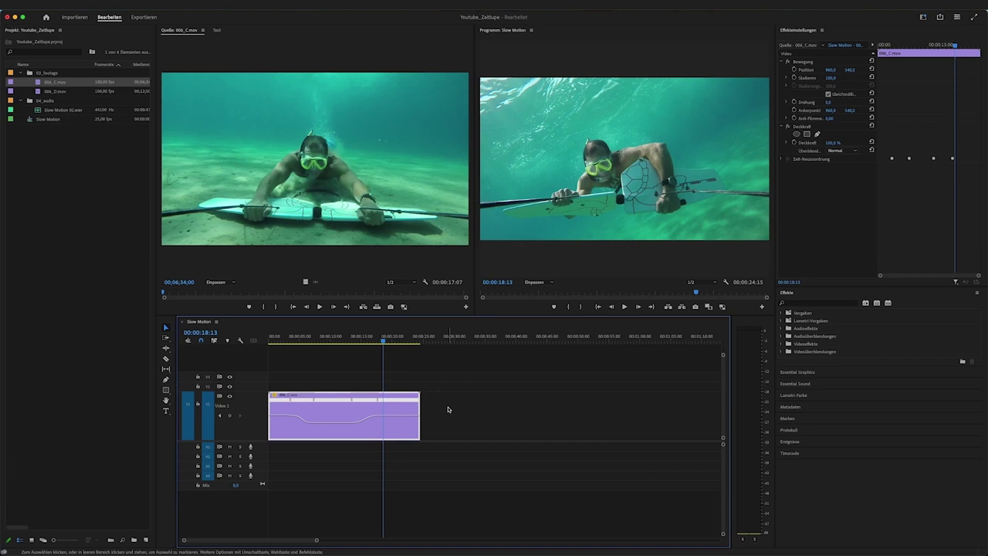
{"action": "key", "text": "super+z"}
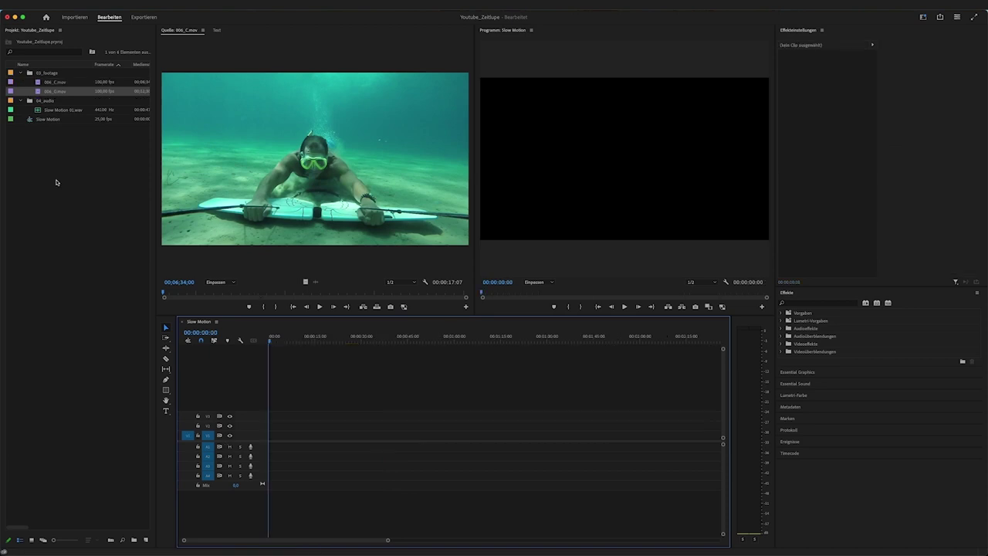
Place 006_D.mov on V1 at 0 and near 1:15, and 006_C.mov on V2 near 00:30
{"action": "left_click_drag", "start_coordinate": [38, 91], "coordinate": [274, 437]}
{"action": "left_click_drag", "start_coordinate": [40, 94], "coordinate": [497, 433]}
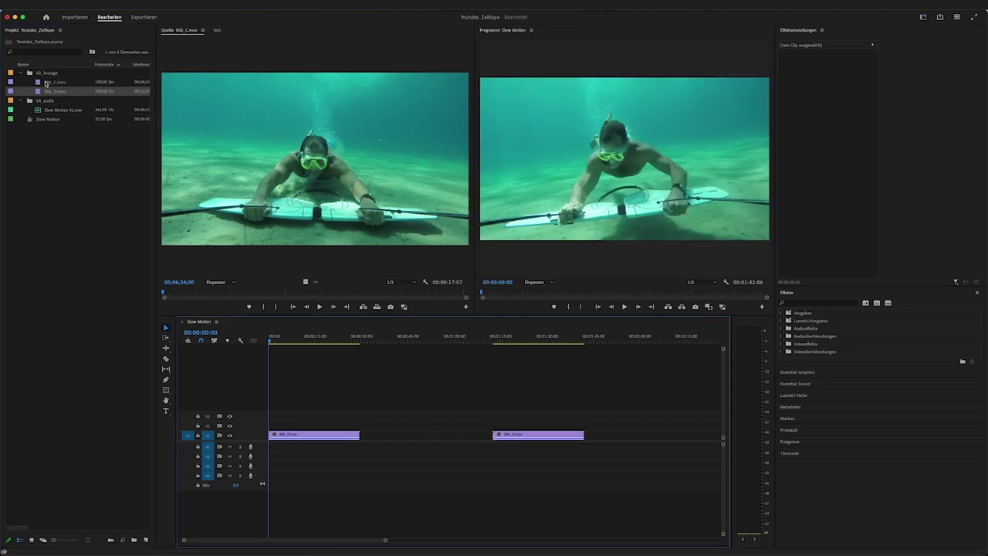
{"action": "left_click_drag", "start_coordinate": [49, 83], "coordinate": [367, 425]}
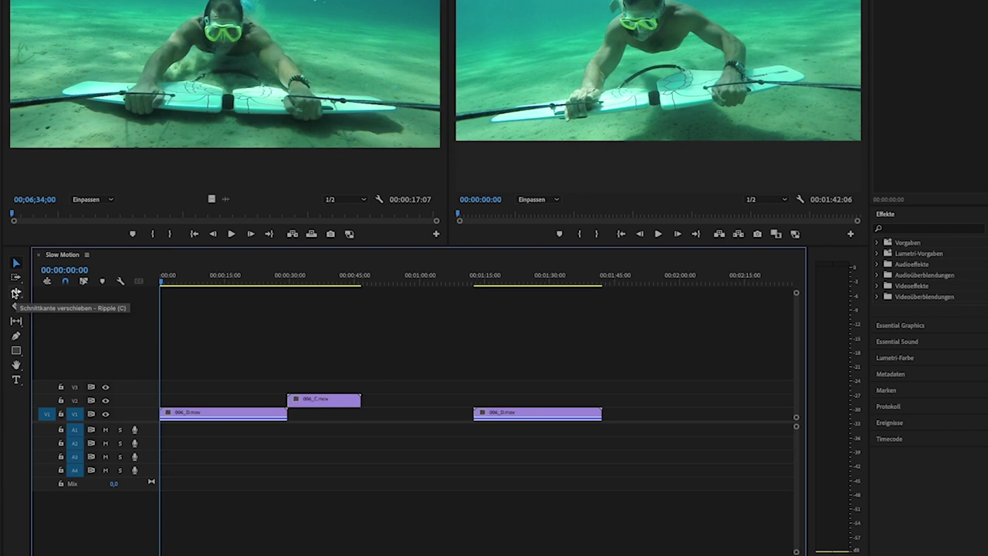
Rate-stretch 006_C on V2 so it extends to the start of the second 006_D clip
{"action": "left_click", "coordinate": [16, 294]}
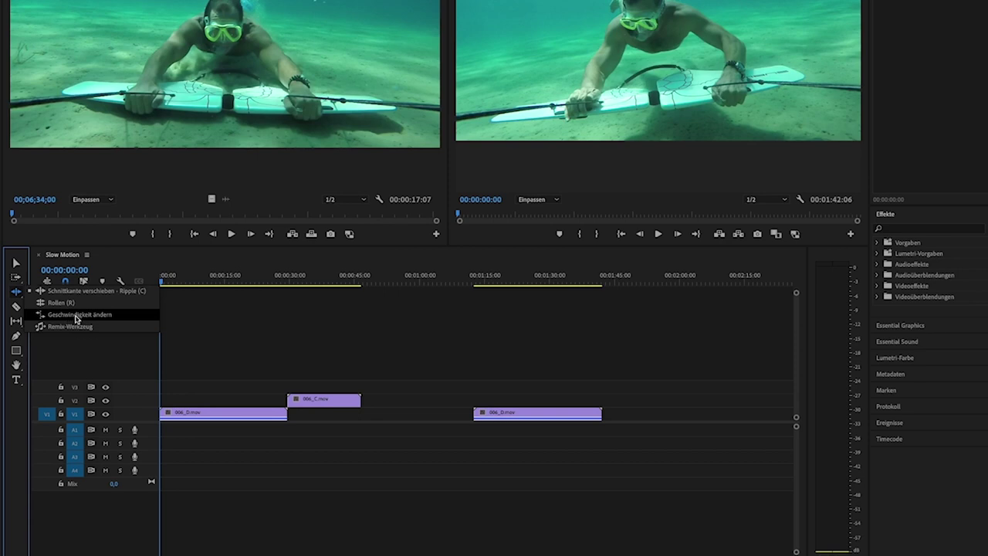
{"action": "left_click", "coordinate": [76, 316]}
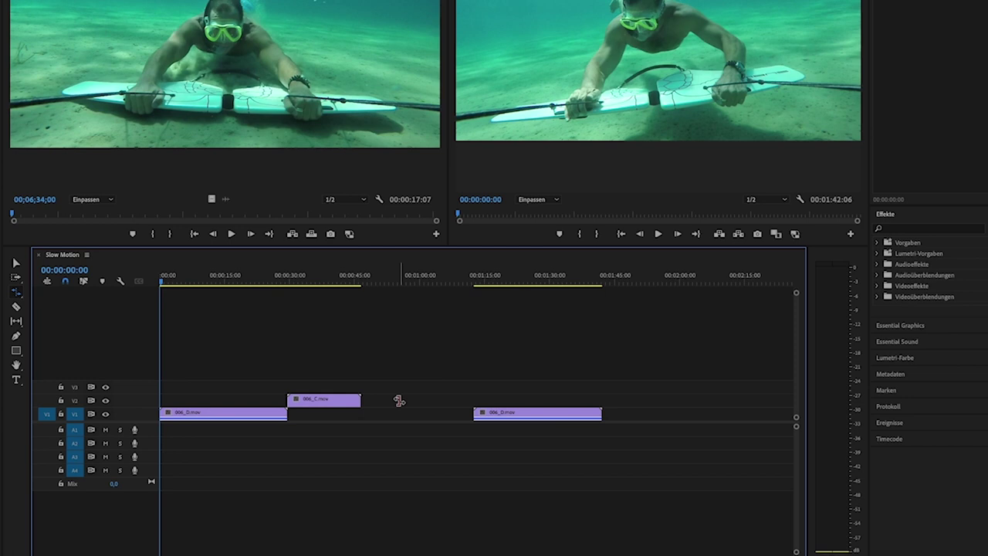
{"action": "left_click_drag", "start_coordinate": [360, 399], "coordinate": [476, 396]}
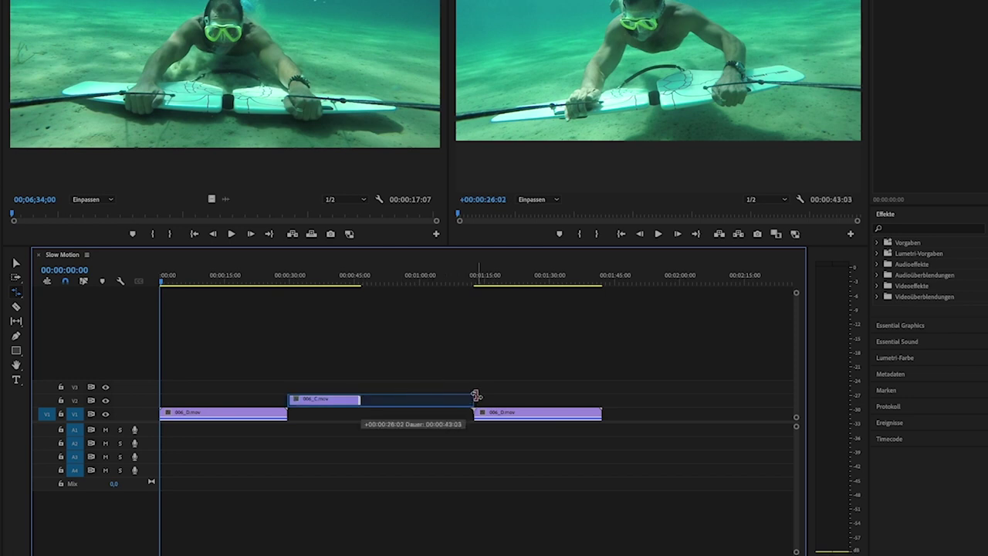
Play back the slowed 006_C section from about 26 seconds, then return to the Selection tool
{"action": "left_click_drag", "start_coordinate": [476, 396], "coordinate": [473, 396]}
{"action": "left_click", "coordinate": [267, 280]}
{"action": "key", "text": "space"}
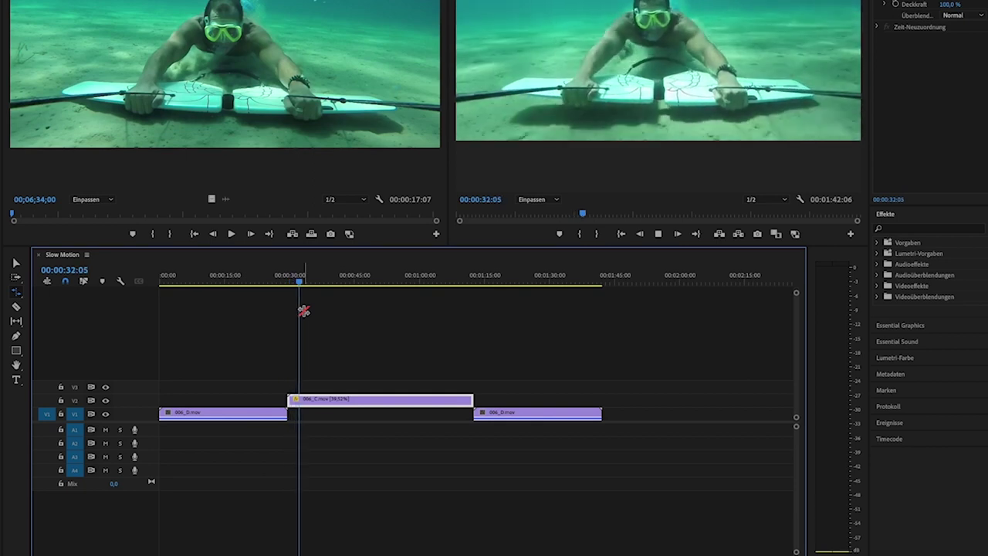
{"action": "key", "text": "space"}
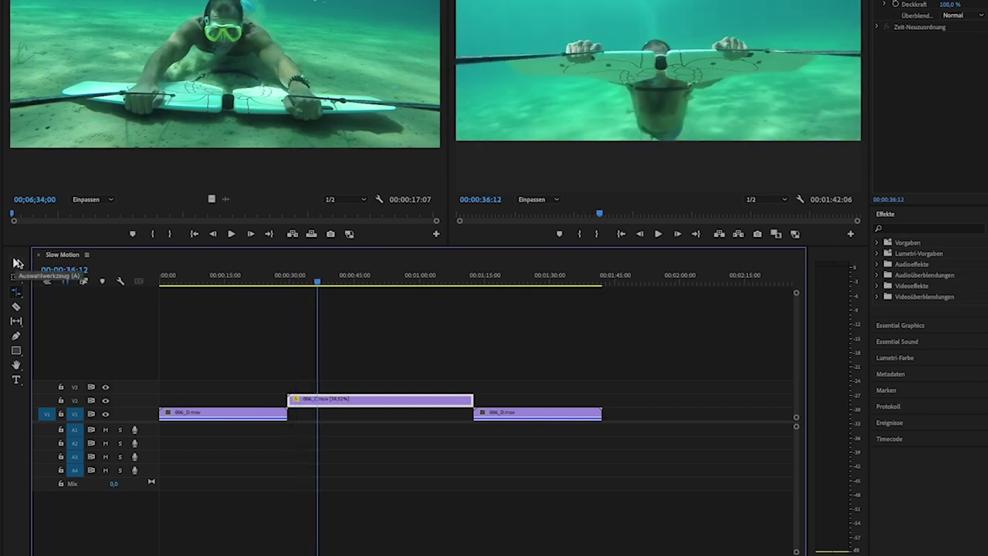
{"action": "left_click", "coordinate": [16, 263]}
Review 006_C's 39.52% speed in Speed/Duration, then delete it and pull the last 006_D clip earlier
{"action": "right_click", "coordinate": [367, 404]}
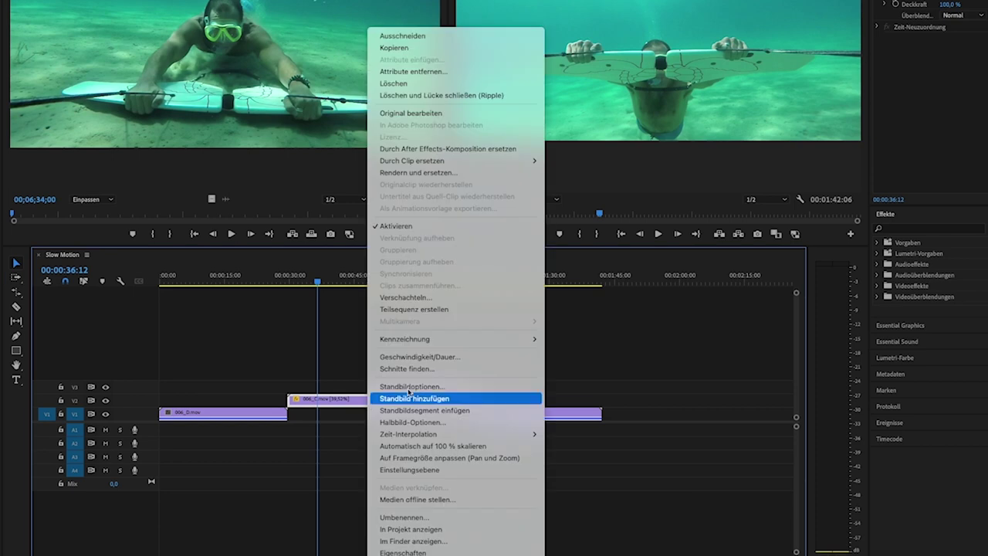
{"action": "left_click", "coordinate": [428, 357]}
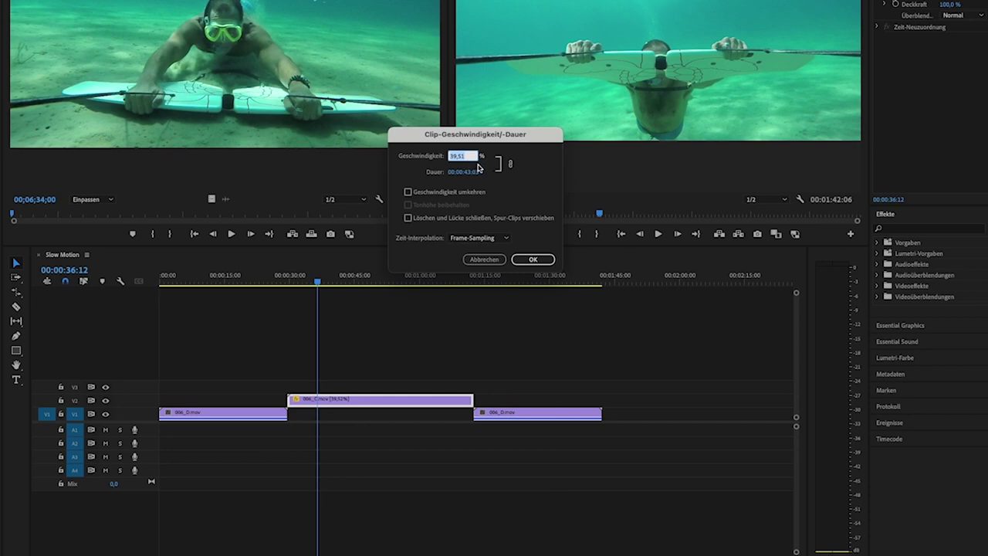
{"action": "left_click", "coordinate": [532, 260]}
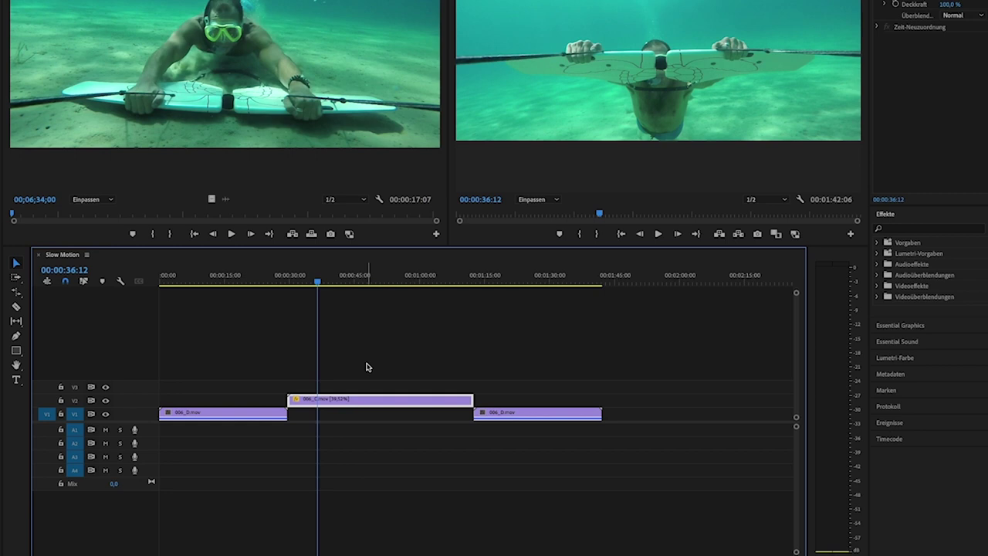
{"action": "key", "text": "Delete"}
{"action": "left_click_drag", "start_coordinate": [529, 412], "coordinate": [395, 416]}
Move the last 006_D earlier, then rate-stretch a 006_D copy on V2 shorter to end there
{"action": "left_click_drag", "start_coordinate": [298, 275], "coordinate": [224, 276]}
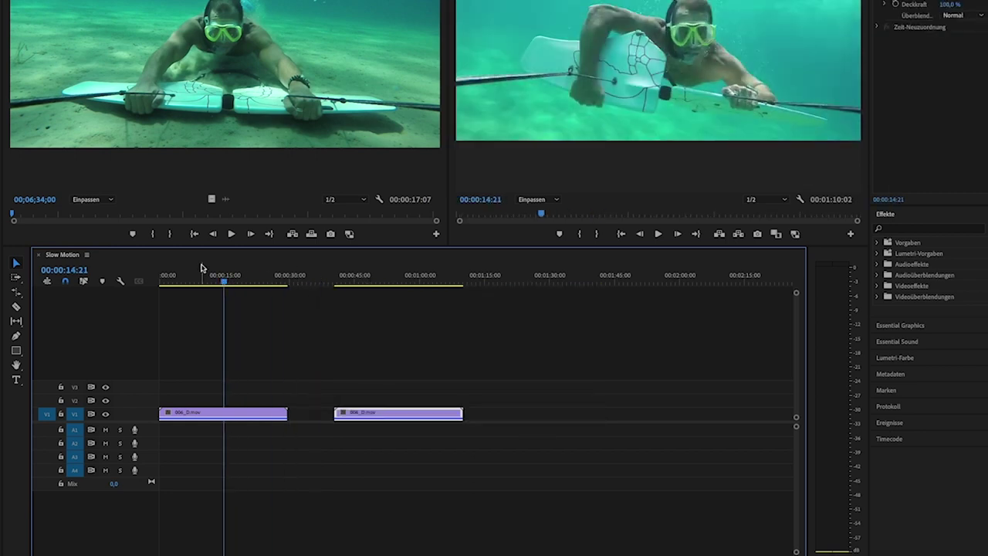
{"action": "left_click_drag", "start_coordinate": [347, 412], "coordinate": [294, 409]}
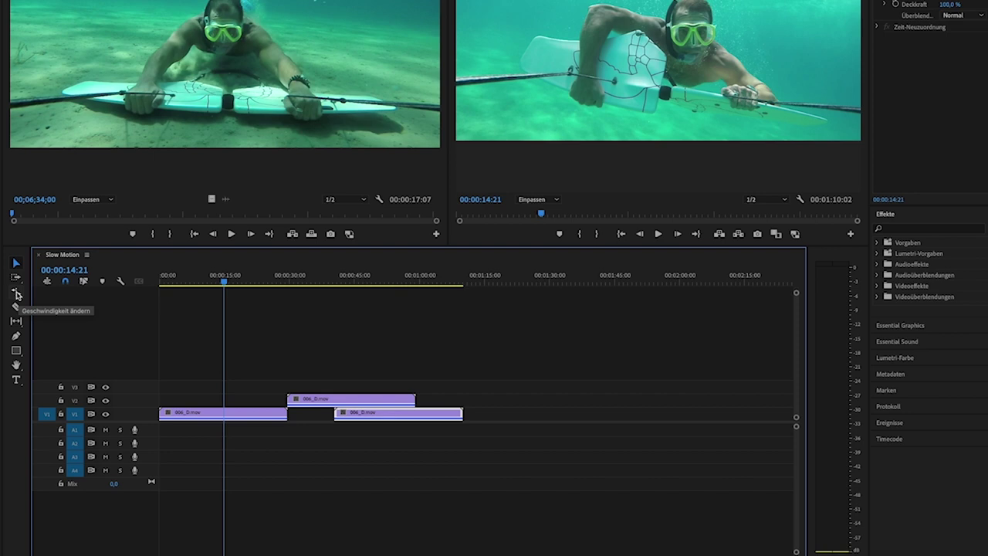
{"action": "left_click", "coordinate": [17, 294]}
{"action": "left_click_drag", "start_coordinate": [414, 398], "coordinate": [334, 397]}
{"action": "left_click", "coordinate": [269, 280]}
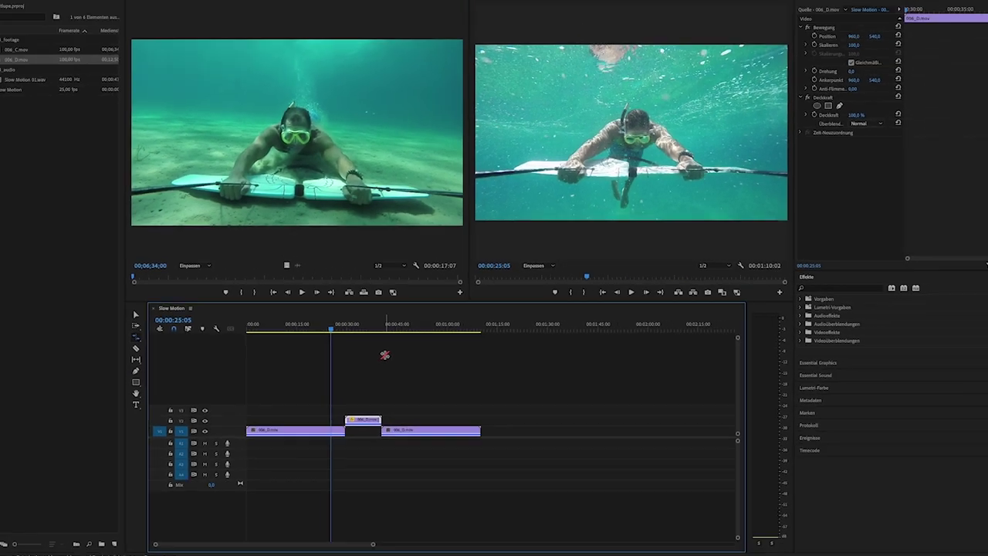
Play back the sped-up 006_D copy and return to the Selection tool
{"action": "left_click", "coordinate": [358, 335]}
{"action": "key", "text": "space"}
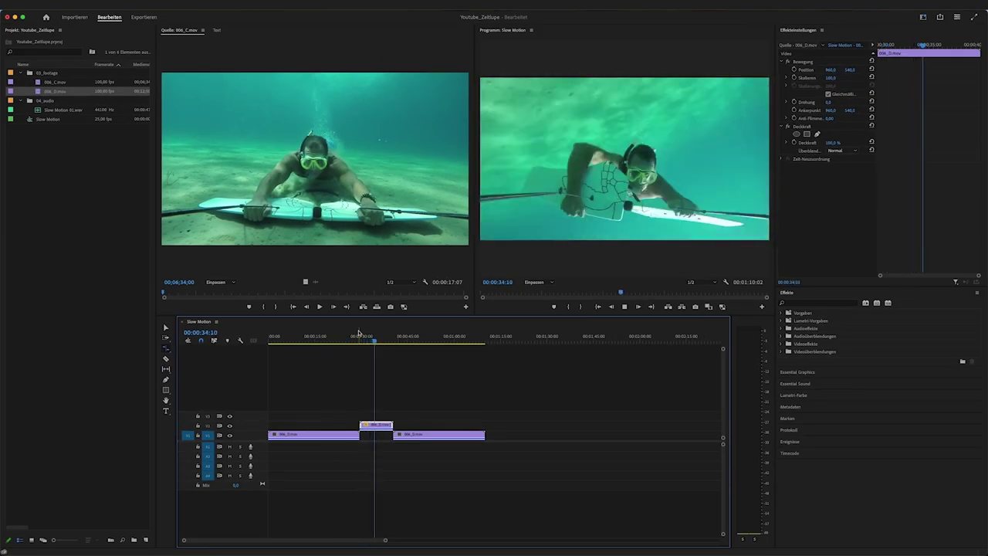
{"action": "key", "text": "v"}
{"action": "key", "text": "space"}
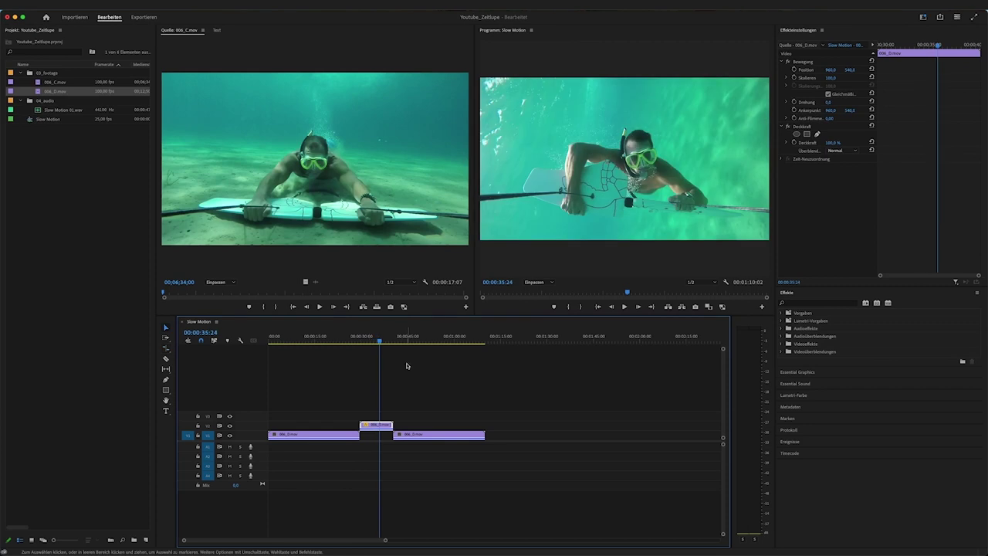